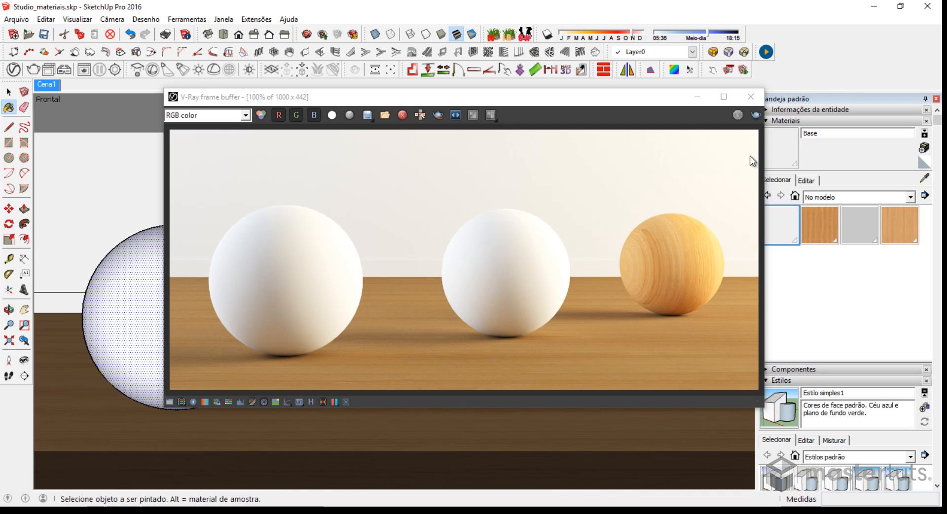
# Step: Create a new black material named Vidro with RGB 0, 0, 0
pyautogui.moveTo(628, 99); pyautogui.dragTo(609, 104)
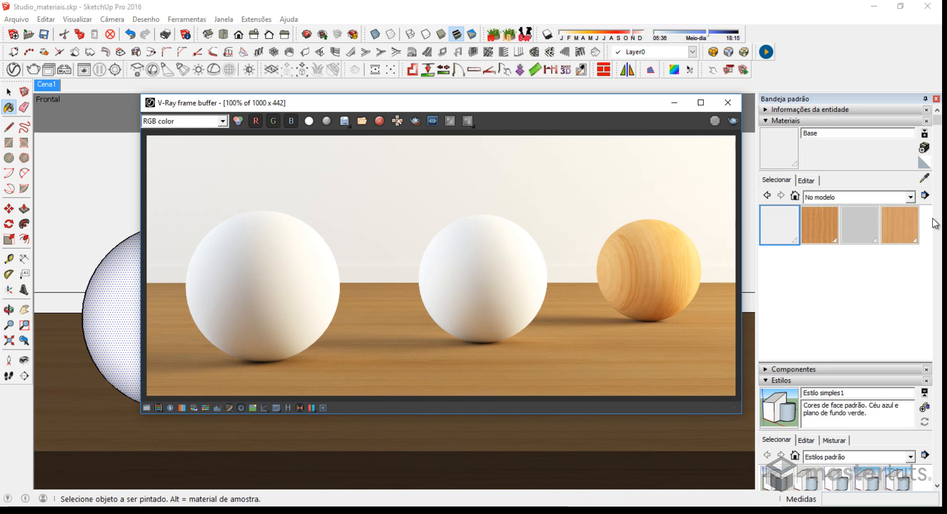
pyautogui.click(925, 163)
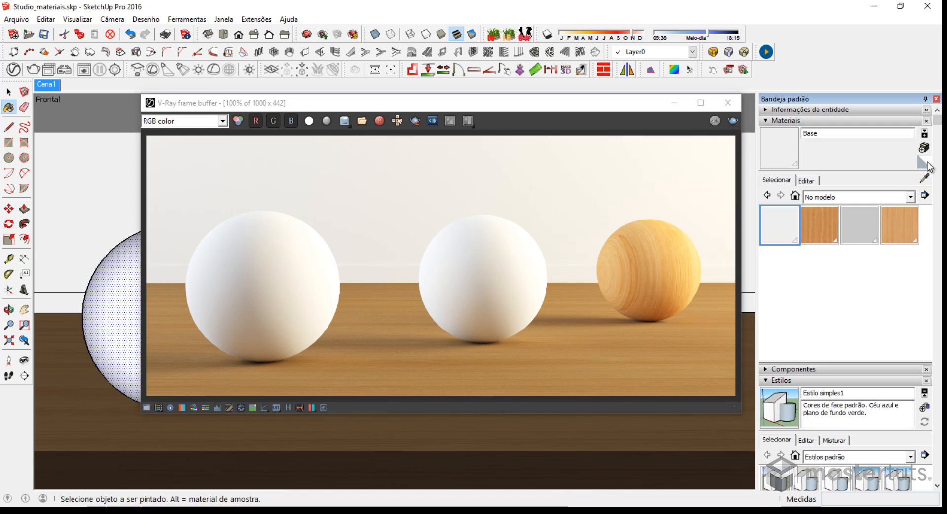
pyautogui.click(924, 147)
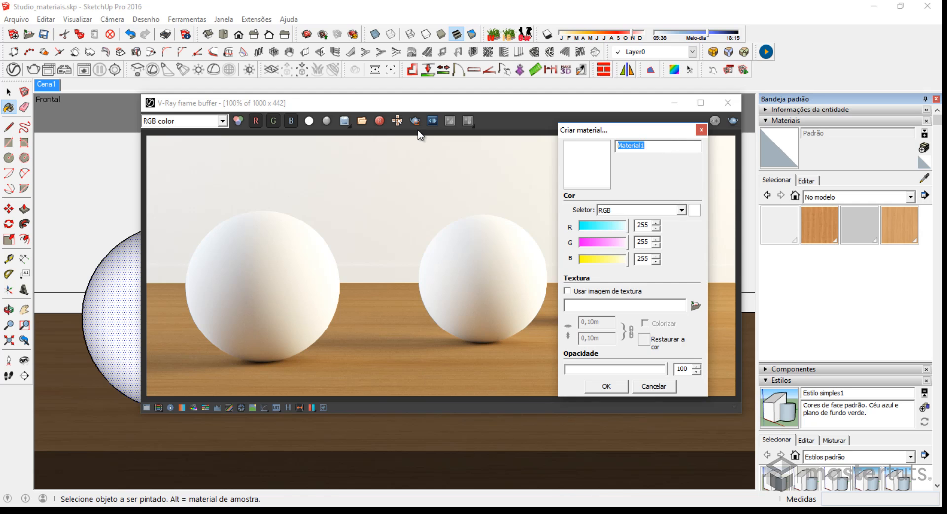
pyautogui.write('Vidro')
pyautogui.moveTo(597, 226); pyautogui.dragTo(558, 261)
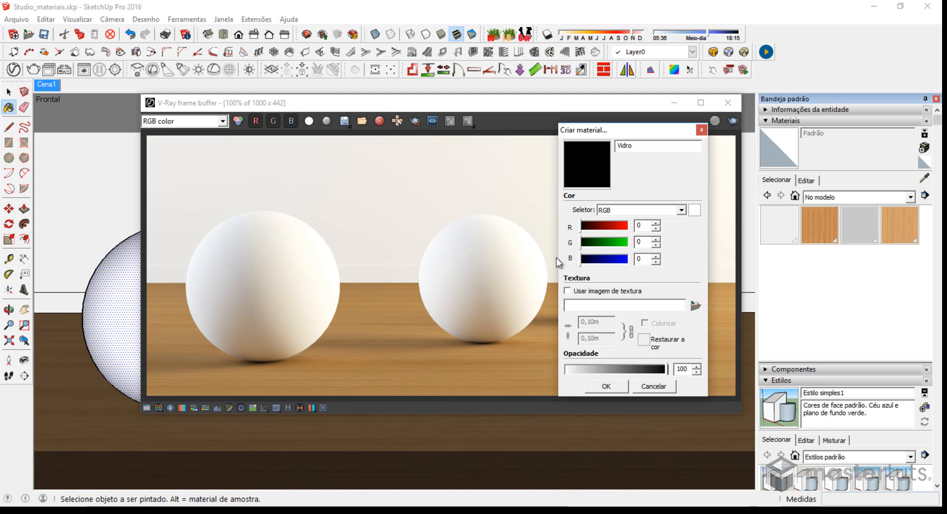
pyautogui.click(604, 386)
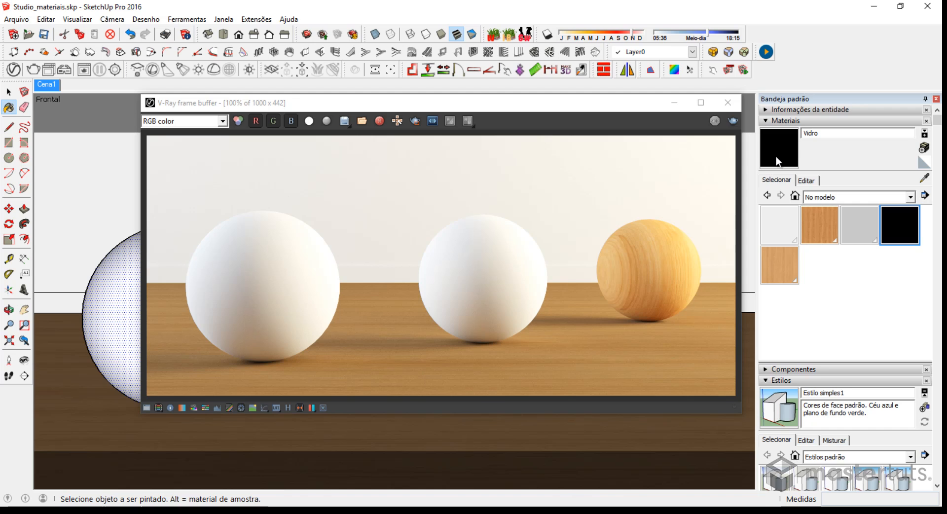
# Step: Paint the large sphere with the Vidro material and mark a render region around that sphere in the V-Ray frame buffer
pyautogui.click(126, 284)
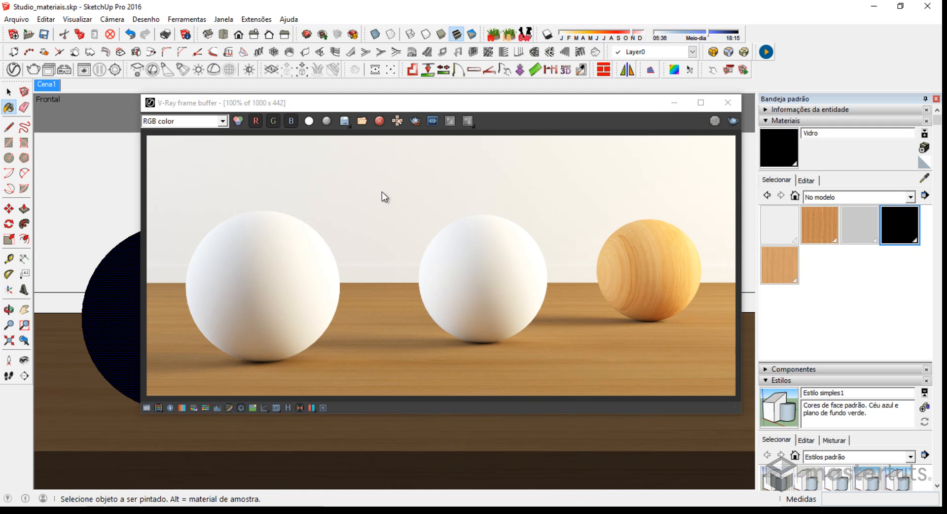
pyautogui.click(415, 121)
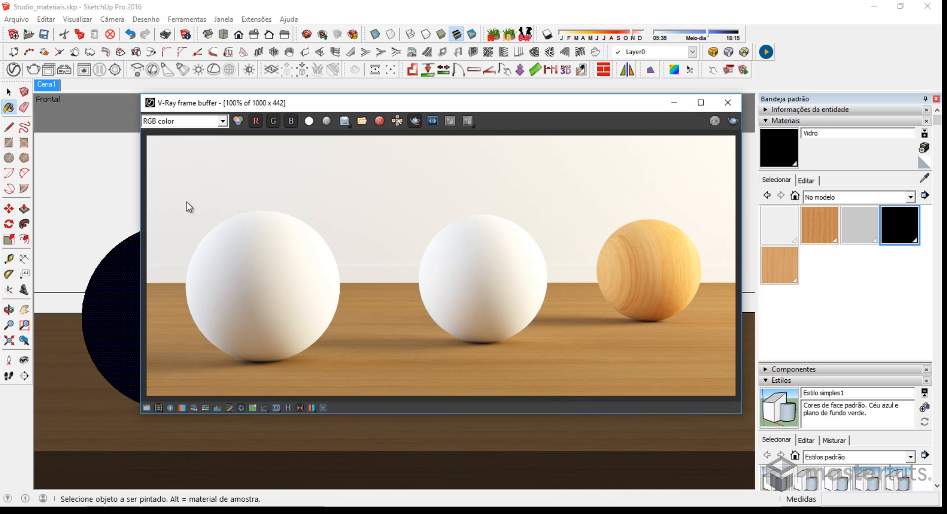
pyautogui.moveTo(181, 184); pyautogui.dragTo(349, 378)
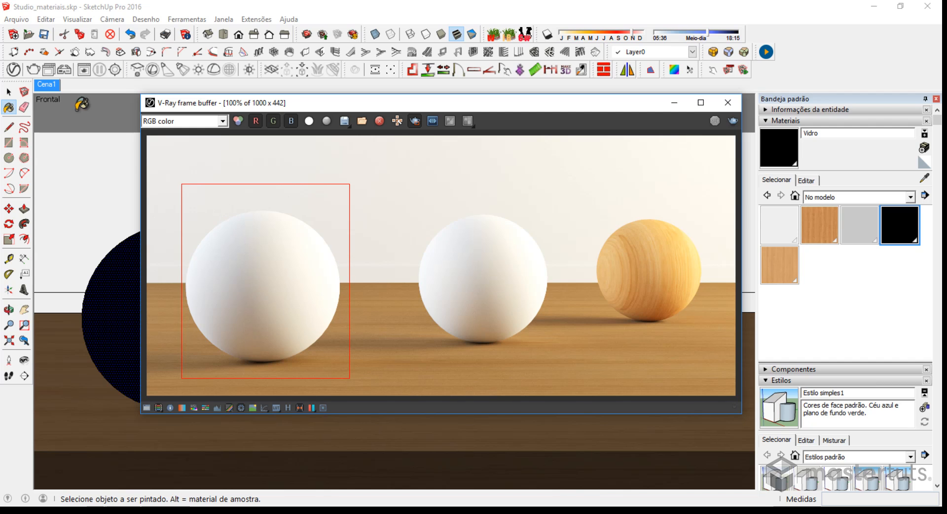
# Step: Open the Vidro material in the V-Ray Asset Editor and expand its advanced VRayBRDF parameters
pyautogui.click(13, 69)
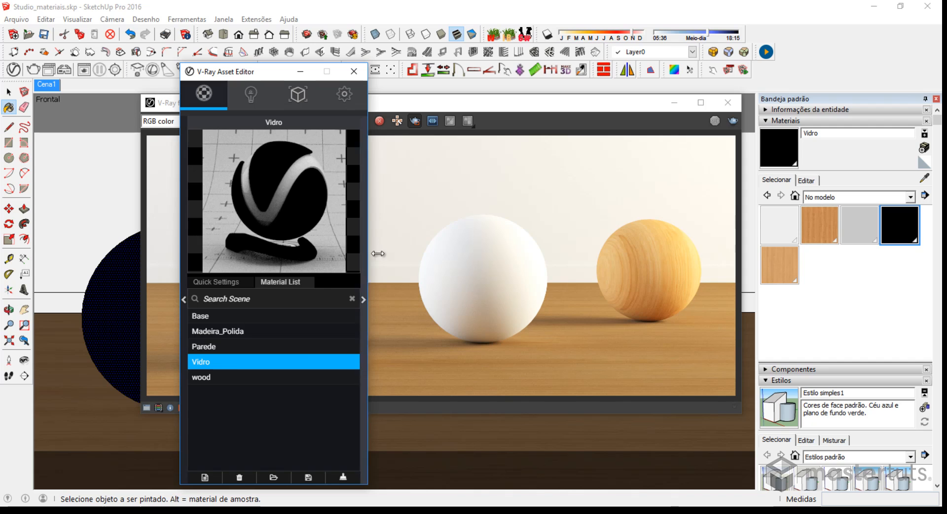
pyautogui.click(207, 101)
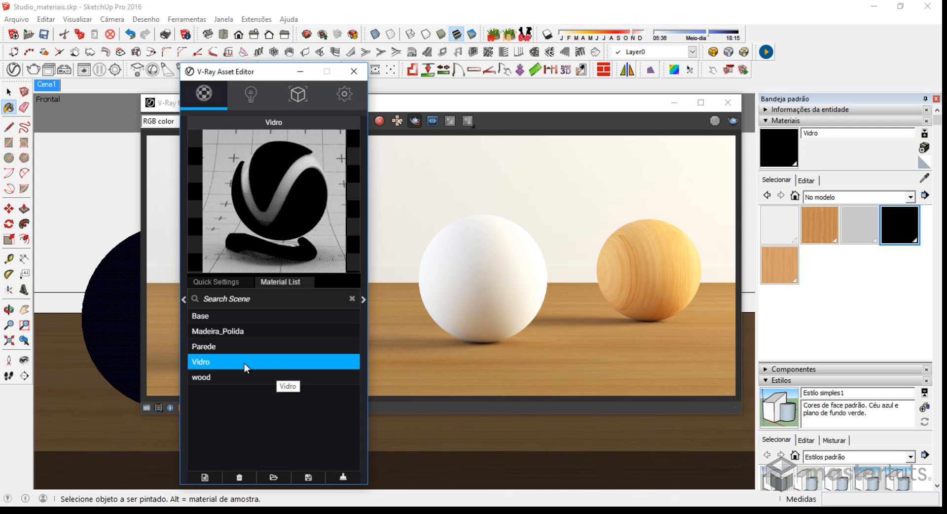
pyautogui.click(363, 300)
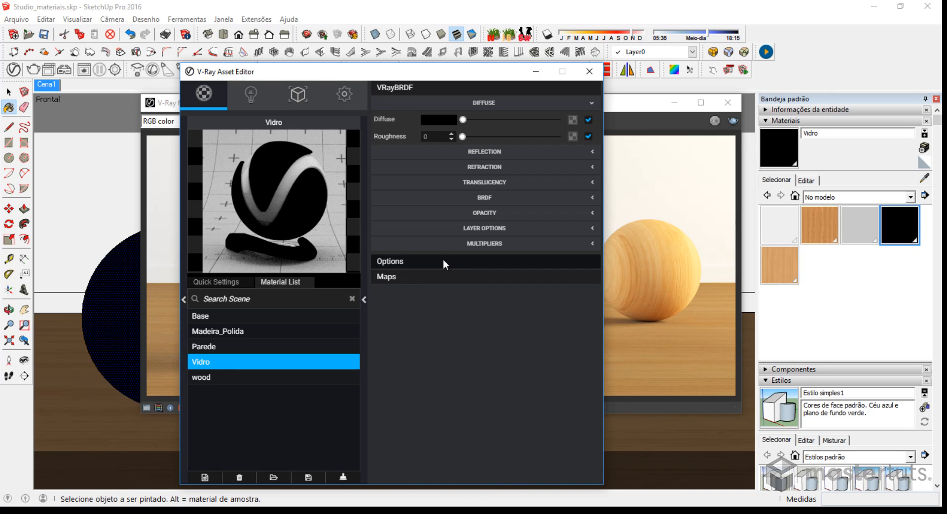
pyautogui.rightClick(464, 296)
pyautogui.moveTo(472, 308)
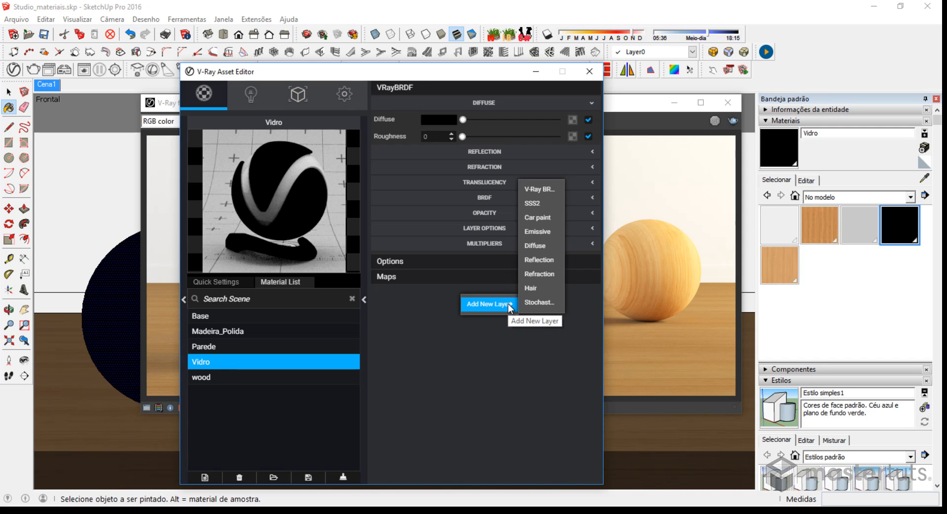
pyautogui.click(491, 345)
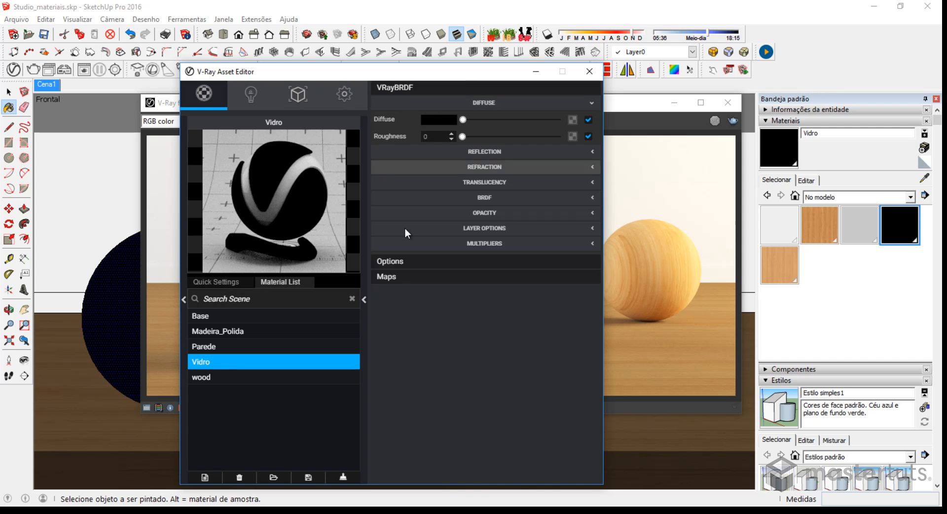
# Step: Set the Vidro material's reflection colour to a light grey with luminance 220 in its quick settings
pyautogui.click(226, 281)
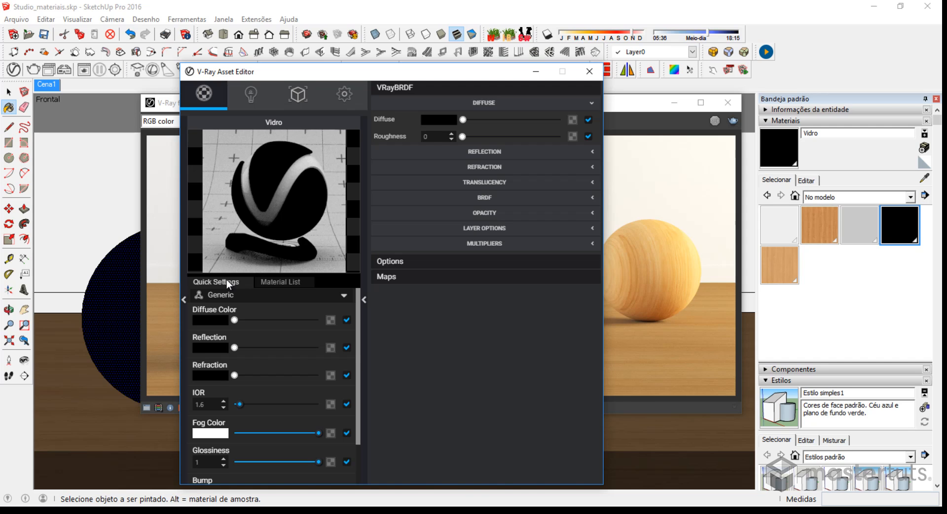
pyautogui.moveTo(372, 73); pyautogui.dragTo(438, 29)
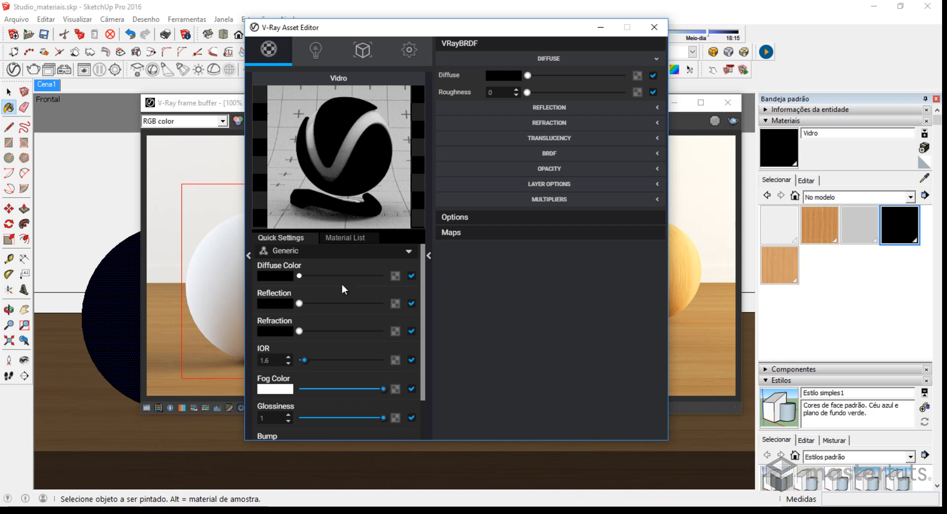
pyautogui.click(276, 303)
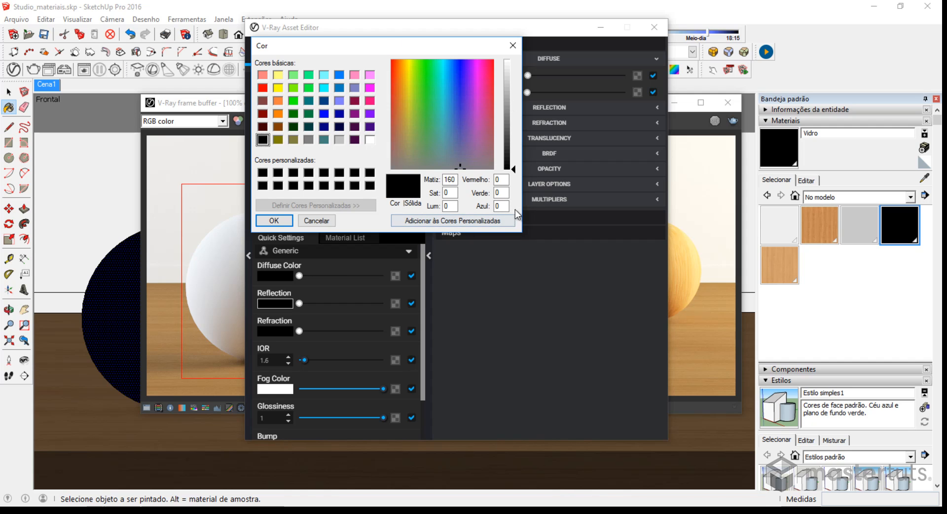
pyautogui.doubleClick(452, 206)
pyautogui.write('200')
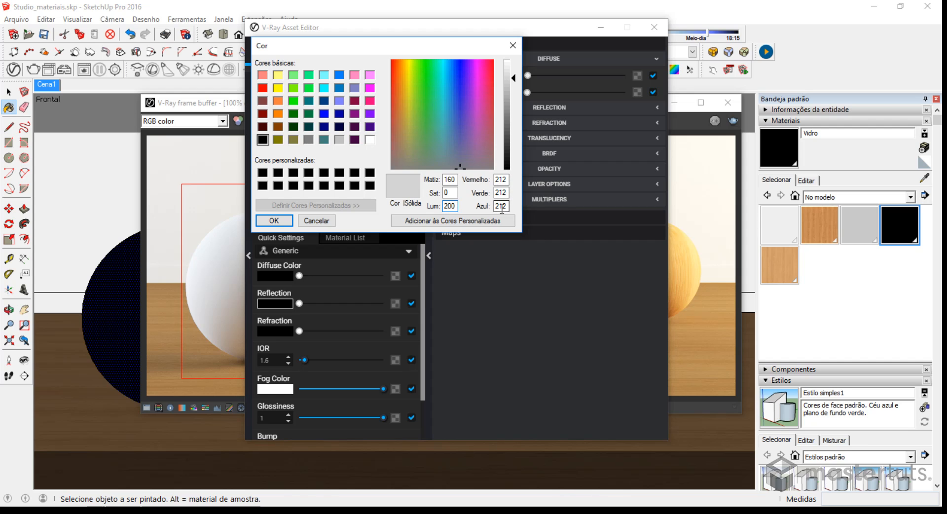
pyautogui.doubleClick(449, 207)
pyautogui.write('240')
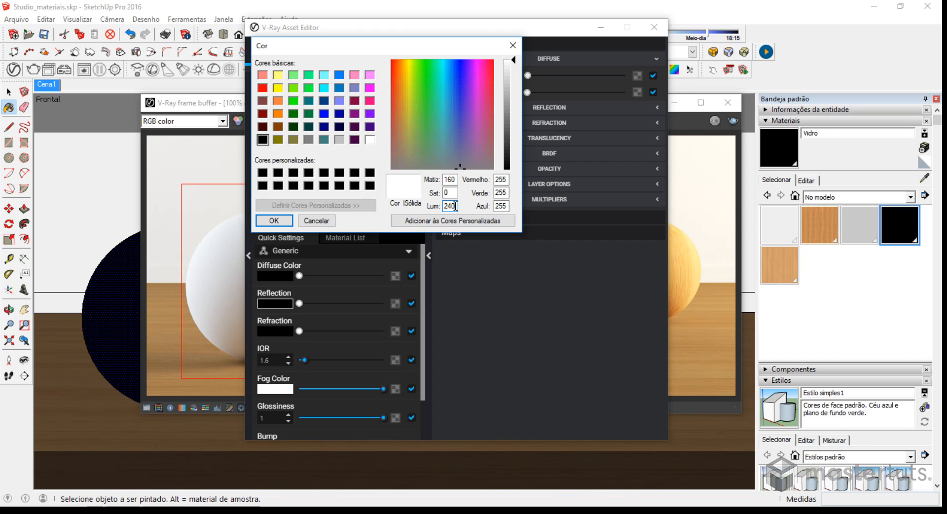
pyautogui.moveTo(454, 206); pyautogui.dragTo(403, 206)
pyautogui.write('220')
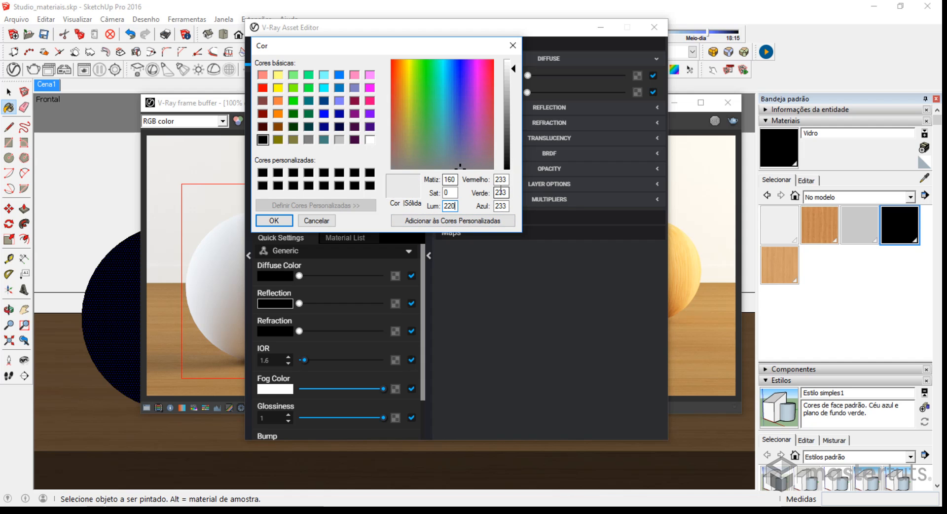
pyautogui.click(274, 221)
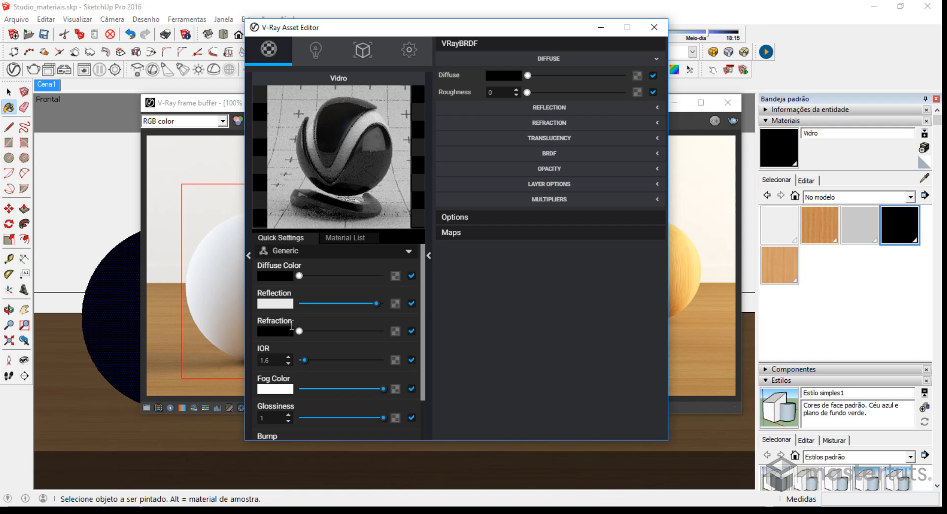
# Step: Set the Vidro material's refraction colour to a near-white grey with luminance 230
pyautogui.click(282, 332)
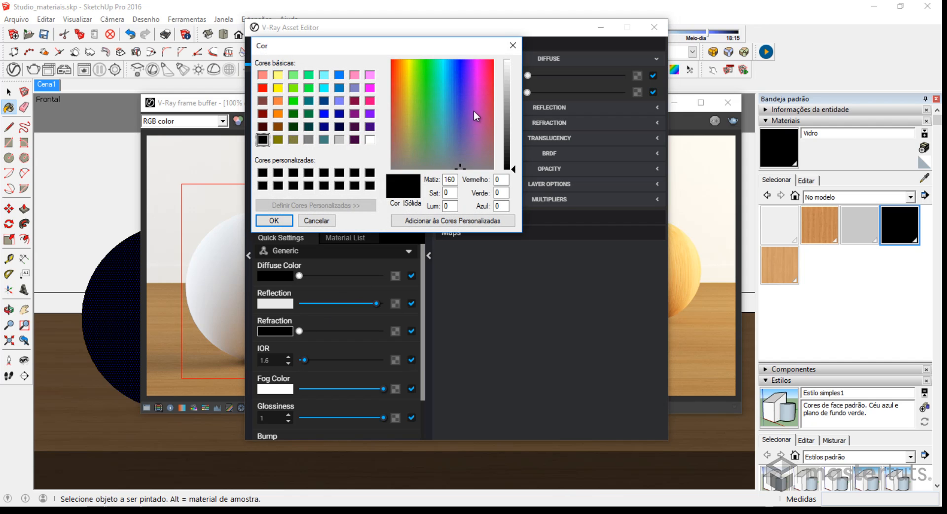
pyautogui.doubleClick(449, 205)
pyautogui.write('2')
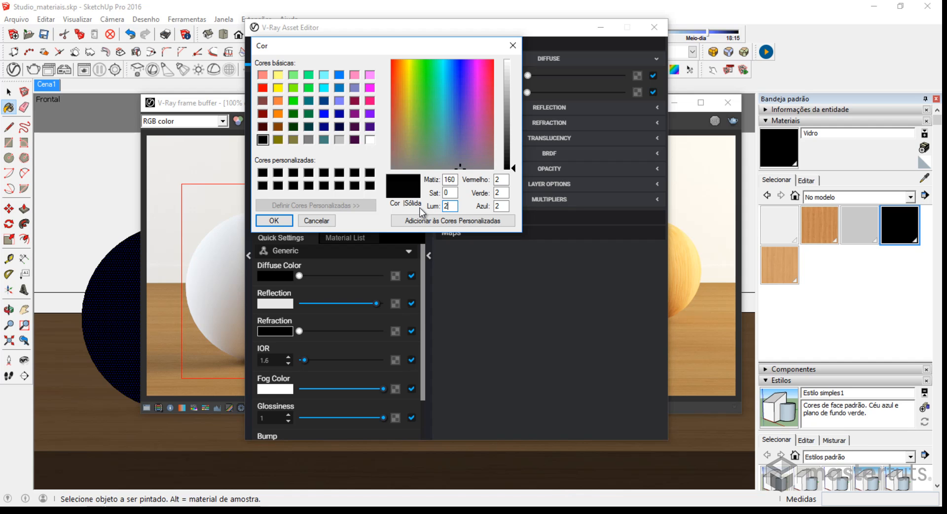
pyautogui.write('30')
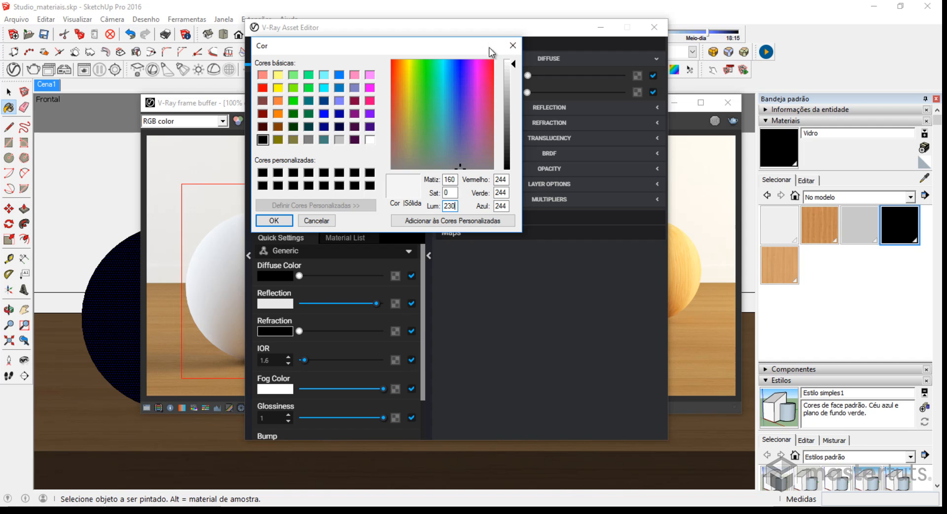
pyautogui.click(290, 213)
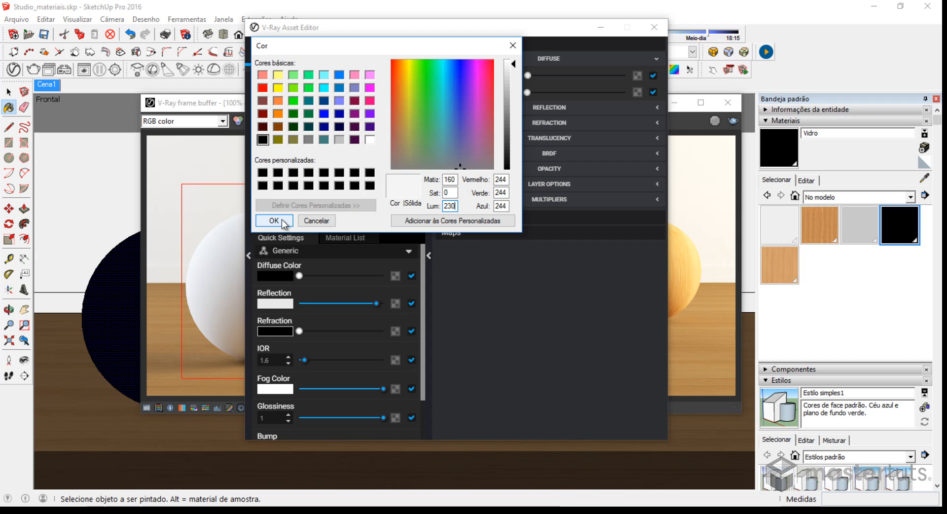
pyautogui.click(282, 219)
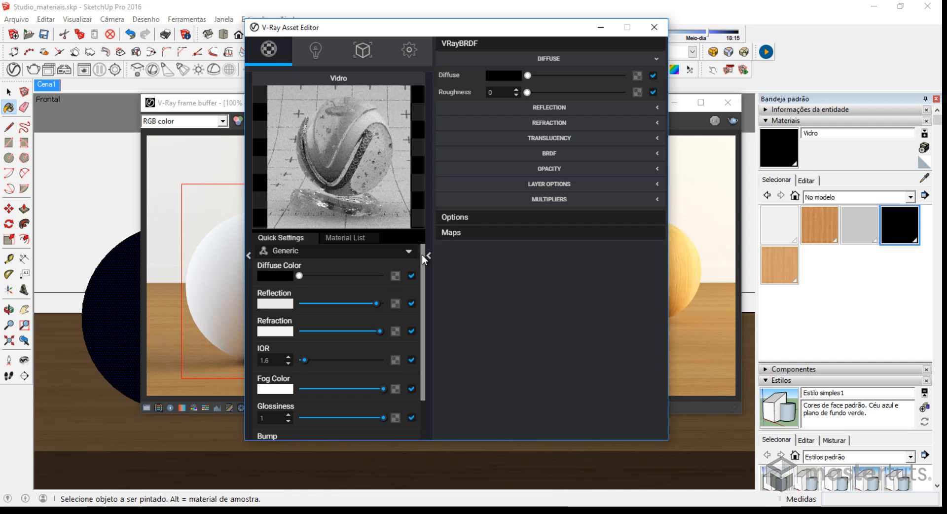
# Step: Lower the Vidro material's opacity to 0.26, trying 0 and 0.09 first
pyautogui.moveTo(422, 254); pyautogui.dragTo(423, 329)
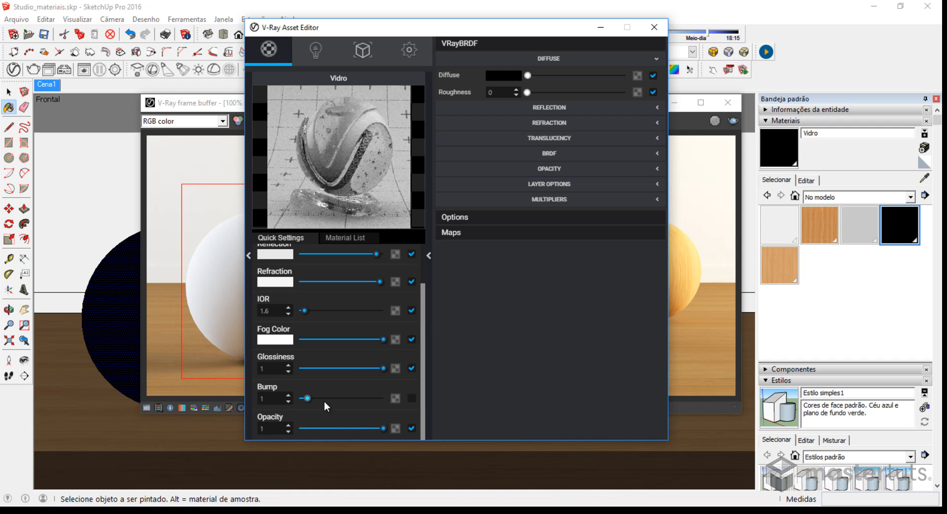
pyautogui.click(805, 181)
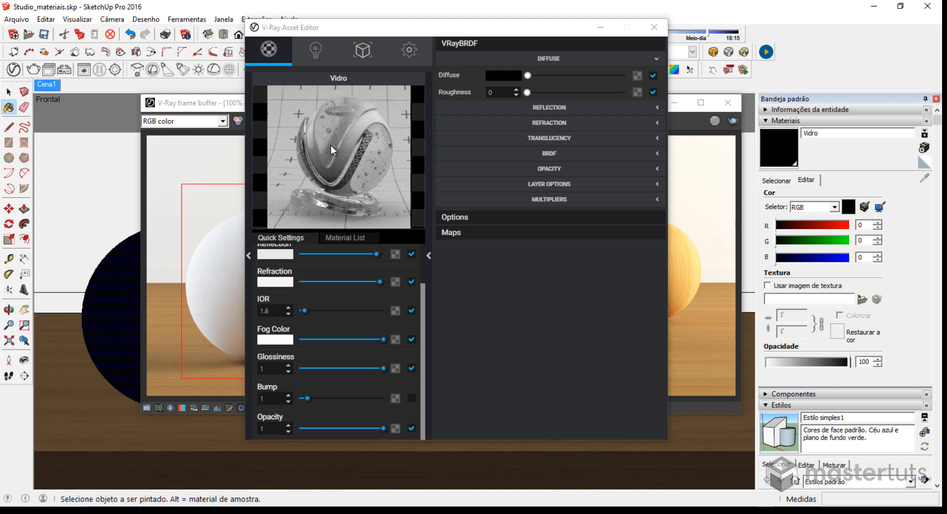
pyautogui.moveTo(849, 362); pyautogui.dragTo(762, 367)
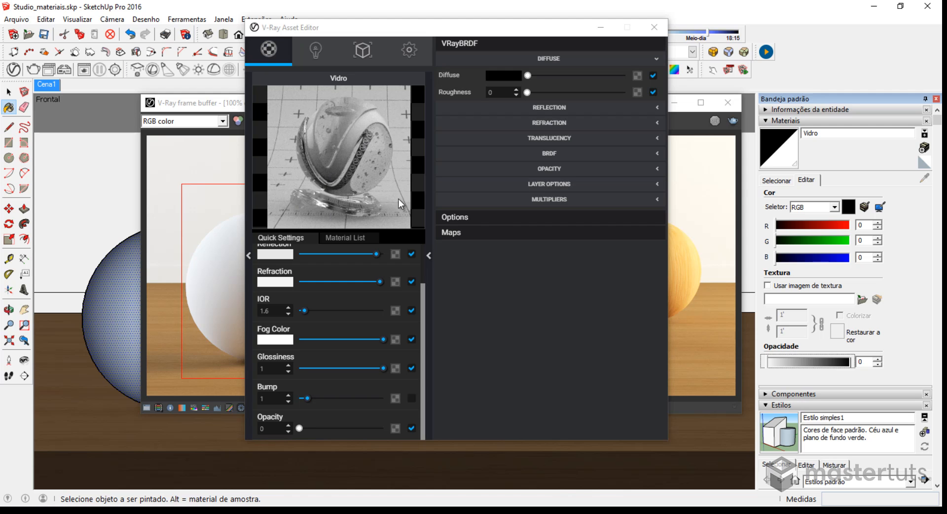
pyautogui.click(300, 427)
pyautogui.moveTo(301, 427); pyautogui.dragTo(306, 427)
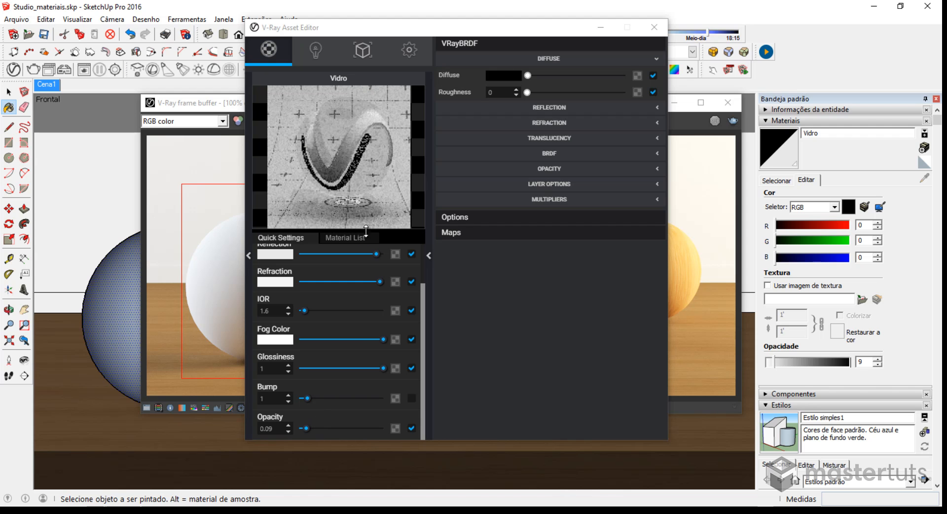
pyautogui.click(321, 428)
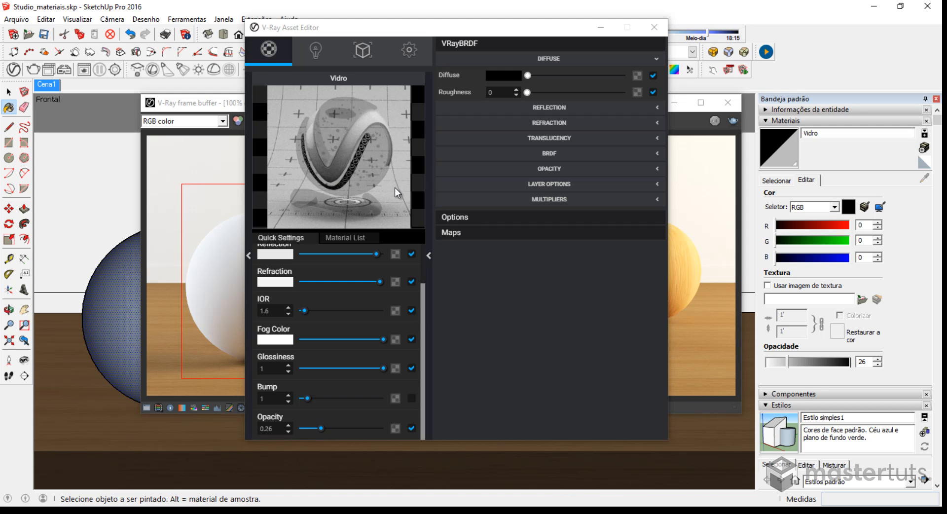
# Step: Set the Vidro material's fog colour to a very pale green with hue 56, saturation 144 and luminance 233
pyautogui.click(272, 339)
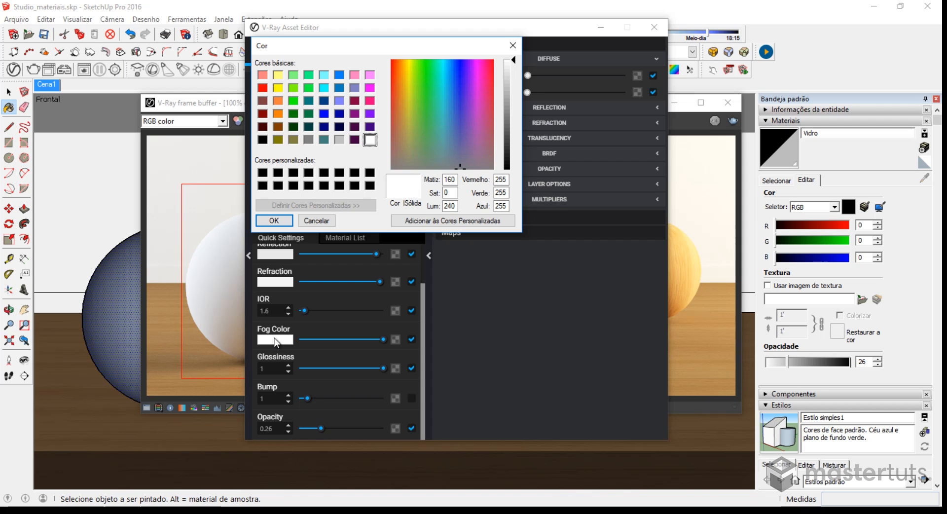
pyautogui.click(416, 115)
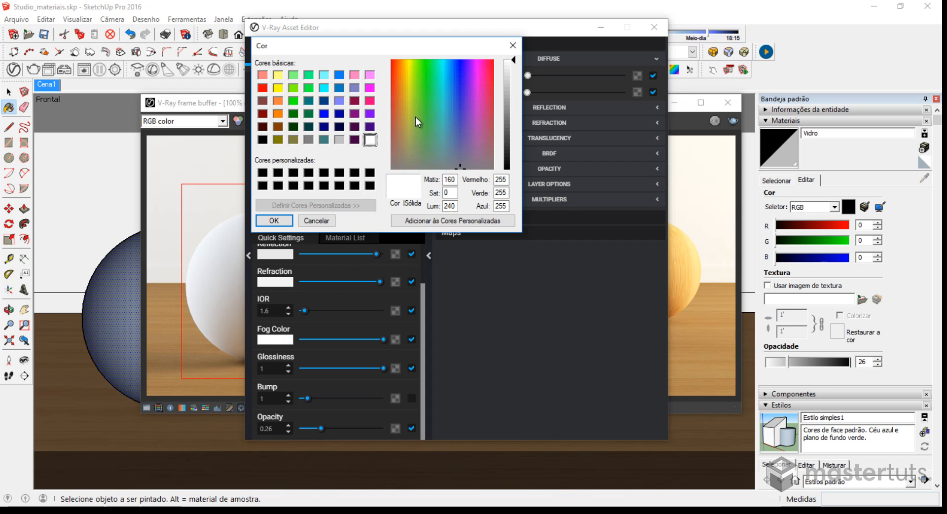
pyautogui.click(511, 69)
pyautogui.moveTo(511, 68); pyautogui.dragTo(508, 65)
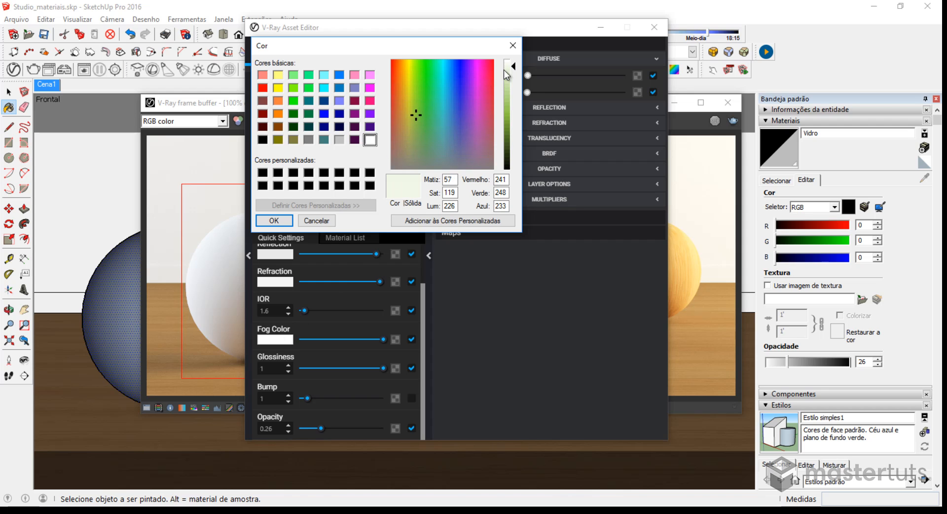
pyautogui.click(415, 105)
pyautogui.moveTo(513, 65); pyautogui.dragTo(514, 62)
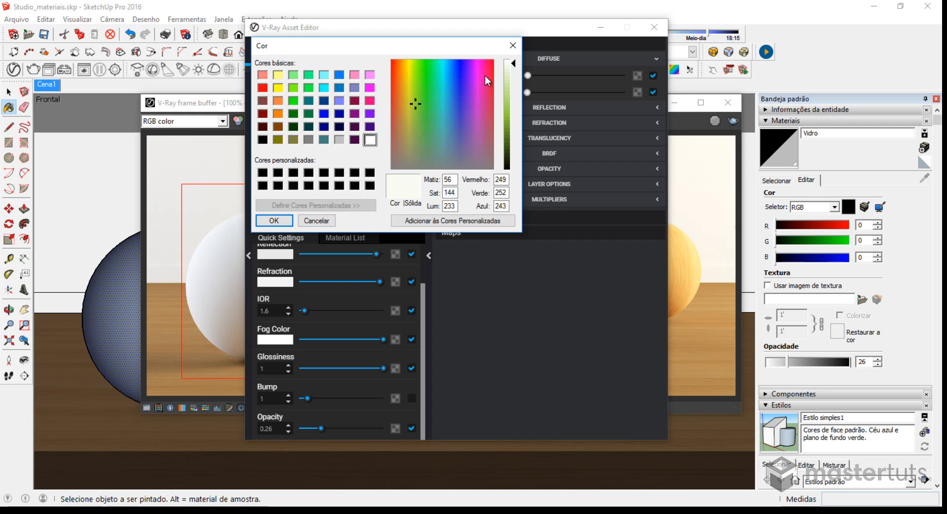
pyautogui.click(269, 219)
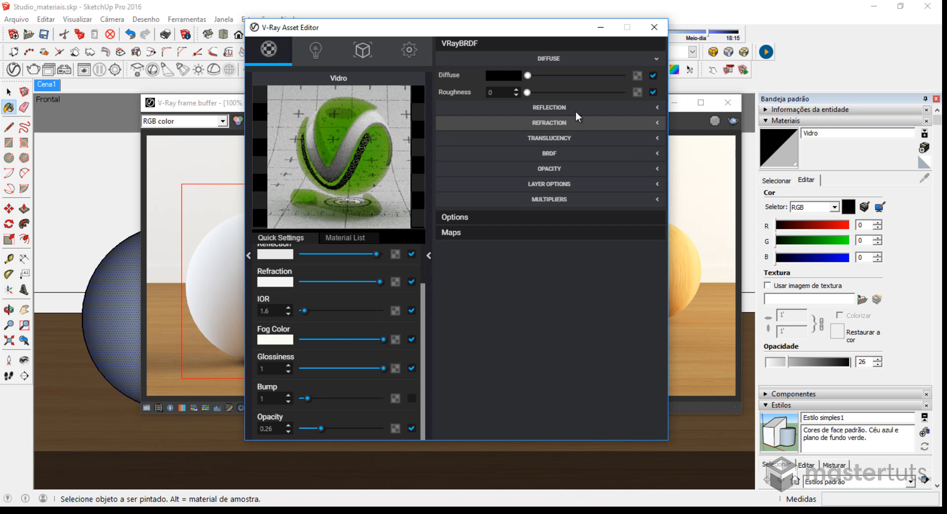
# Step: Render the region around the large sphere with the green Vidro glass, leaving the frame buffer minimised
pyautogui.moveTo(541, 31); pyautogui.dragTo(756, 51)
pyautogui.click(698, 111)
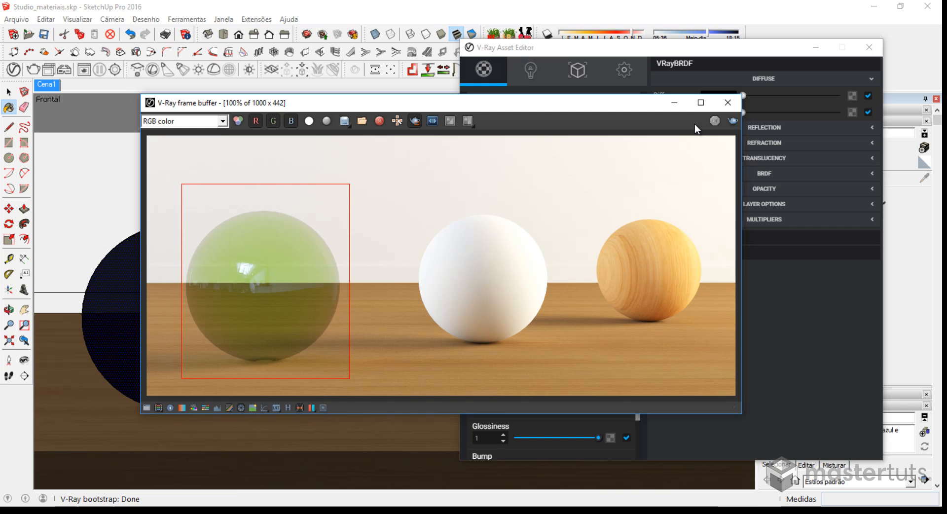
pyautogui.click(673, 104)
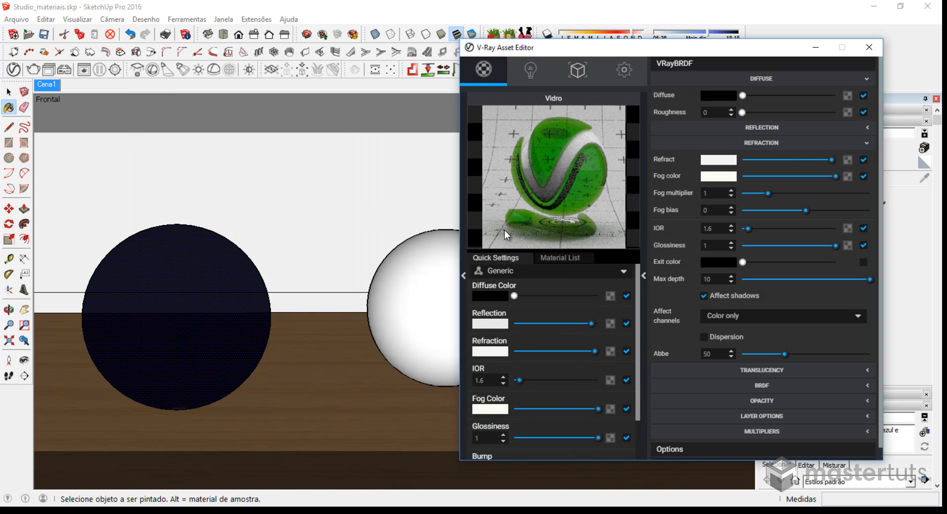
# Step: Create a new material named Metal with a pure black colour, RGB 0, 0, 0
pyautogui.moveTo(762, 49); pyautogui.dragTo(581, 58)
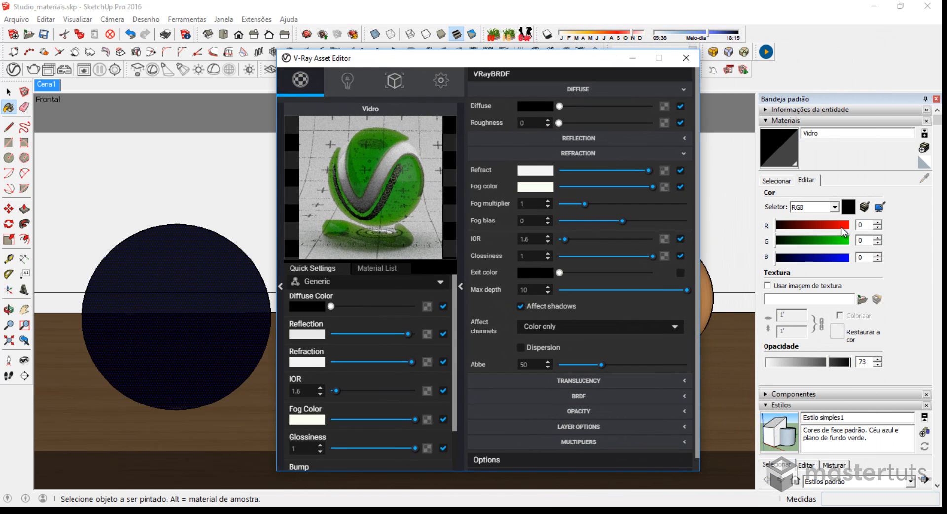
pyautogui.click(924, 164)
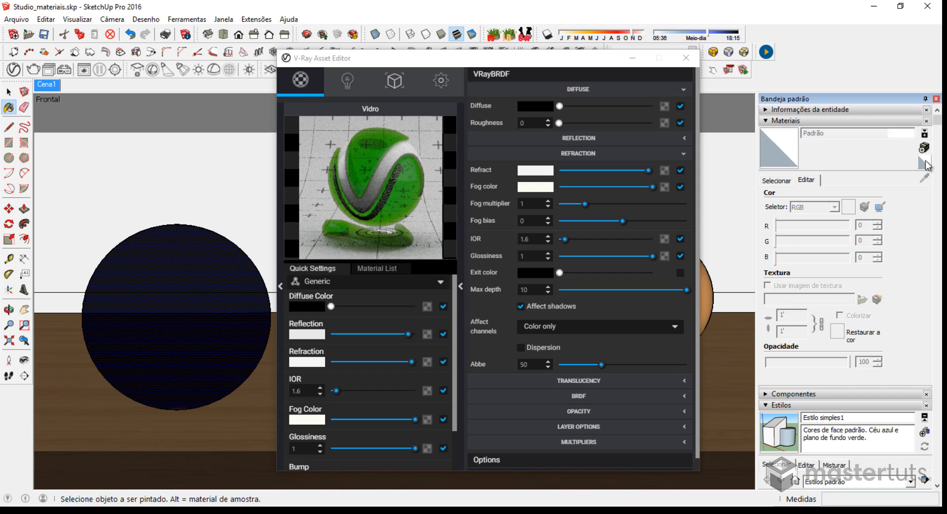
pyautogui.click(923, 147)
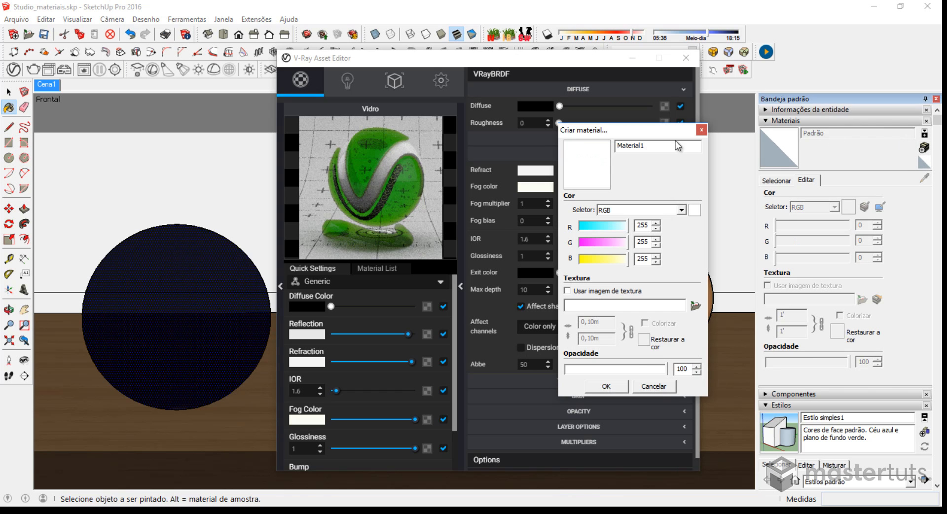
pyautogui.moveTo(666, 150); pyautogui.dragTo(424, 127)
pyautogui.write('Metal')
pyautogui.moveTo(618, 227); pyautogui.dragTo(549, 233)
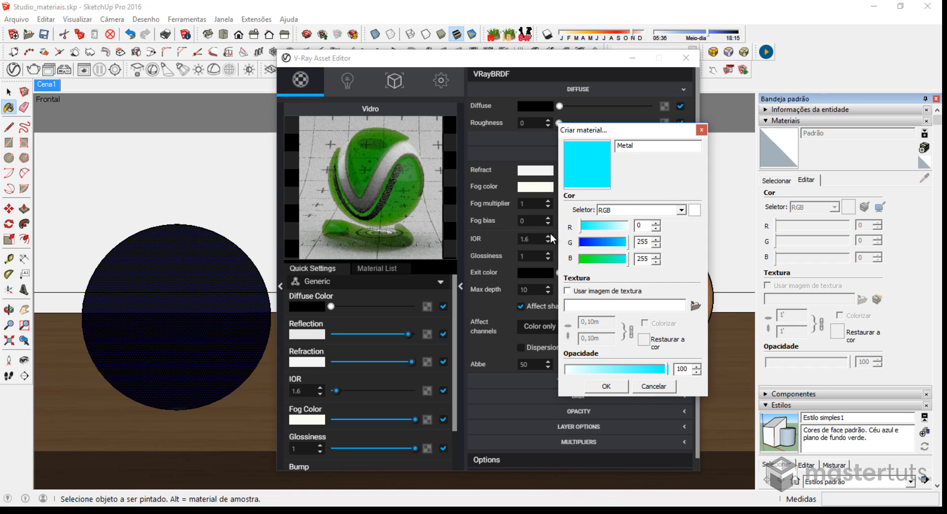
pyautogui.moveTo(614, 242); pyautogui.dragTo(566, 260)
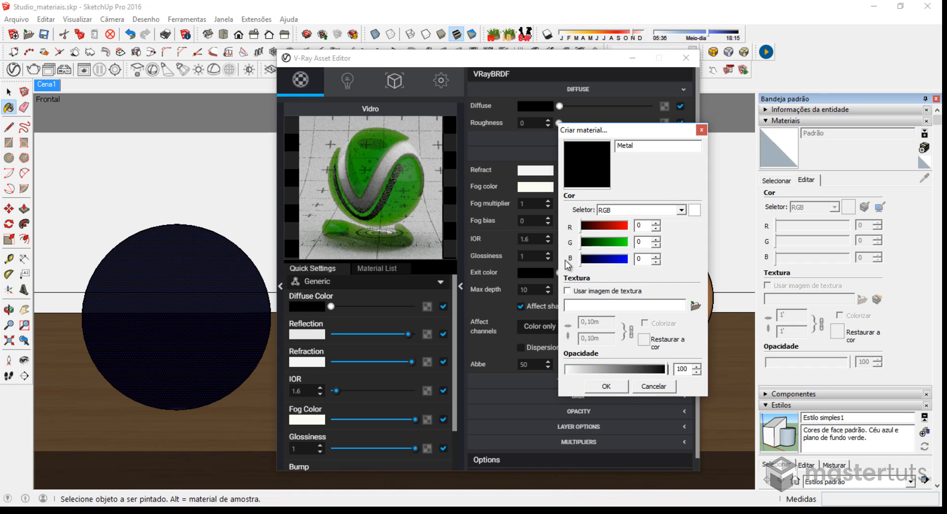
pyautogui.click(606, 386)
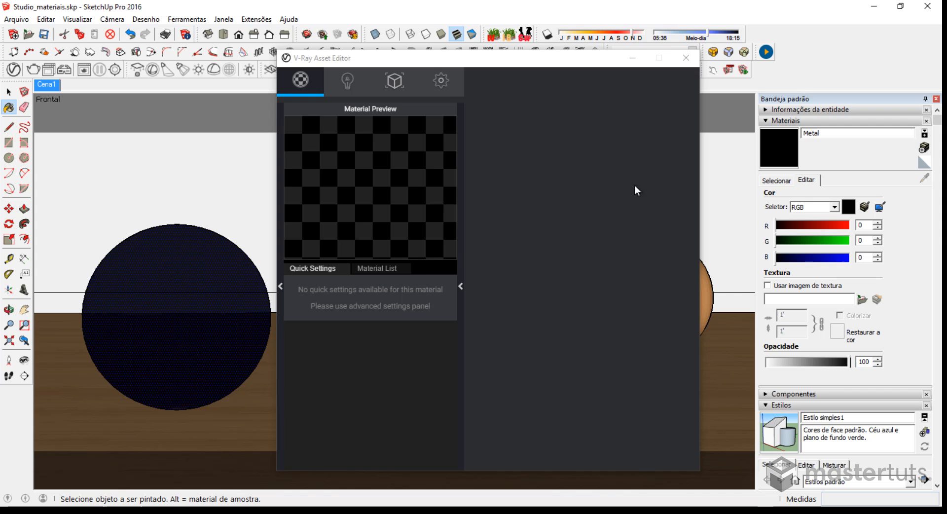
# Step: Apply the Metal material to the middle sphere
pyautogui.moveTo(608, 60)
pyautogui.mouseDown()
pyautogui.moveTo(614, 129)
pyautogui.moveTo(673, 357)
pyautogui.mouseUp()
pyautogui.click(778, 148)
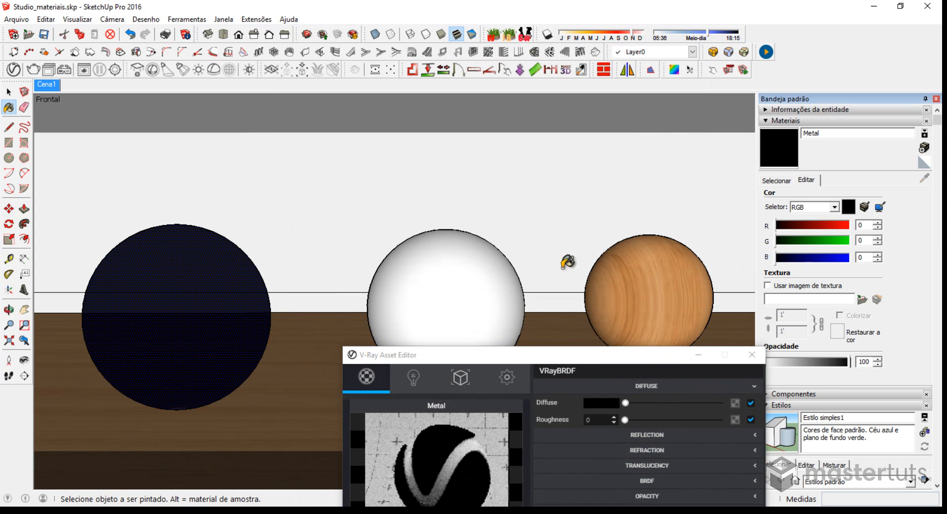
pyautogui.click(452, 270)
# Step: Turn off Fresnel for the Metal material's reflection and set its reflect colour to a near-white grey with luminance 230
pyautogui.moveTo(486, 355); pyautogui.dragTo(498, 38)
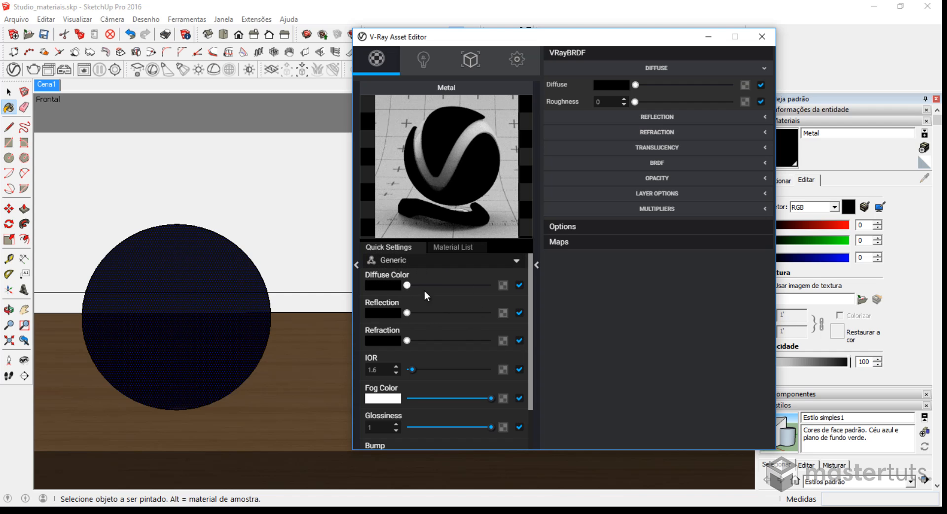
pyautogui.click(646, 116)
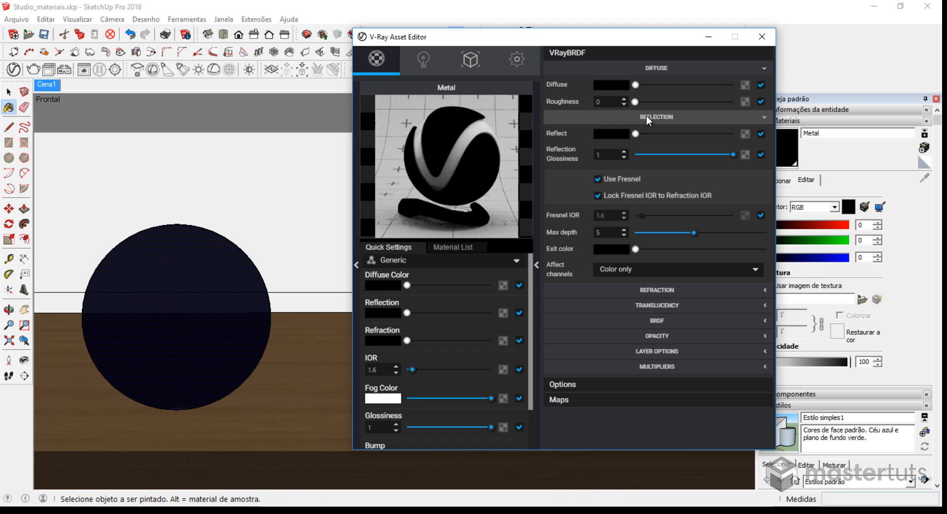
pyautogui.click(597, 179)
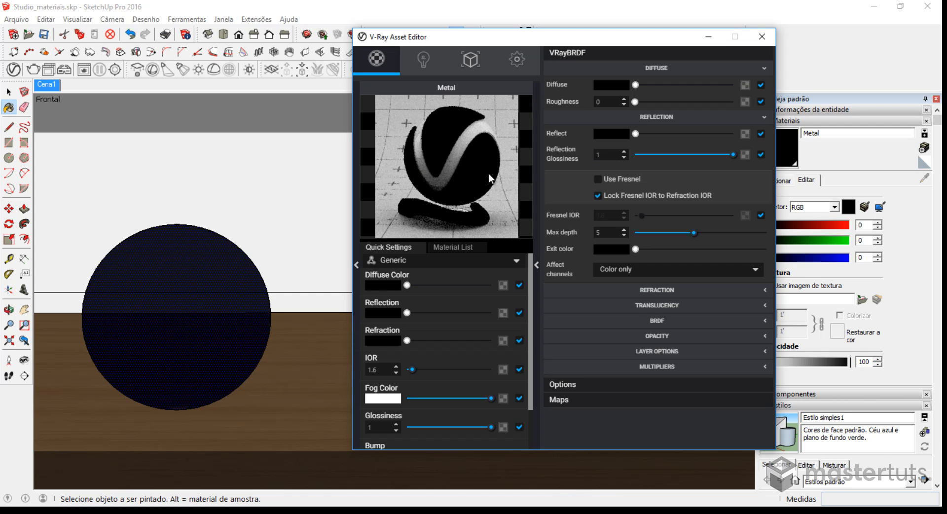
pyautogui.click(617, 129)
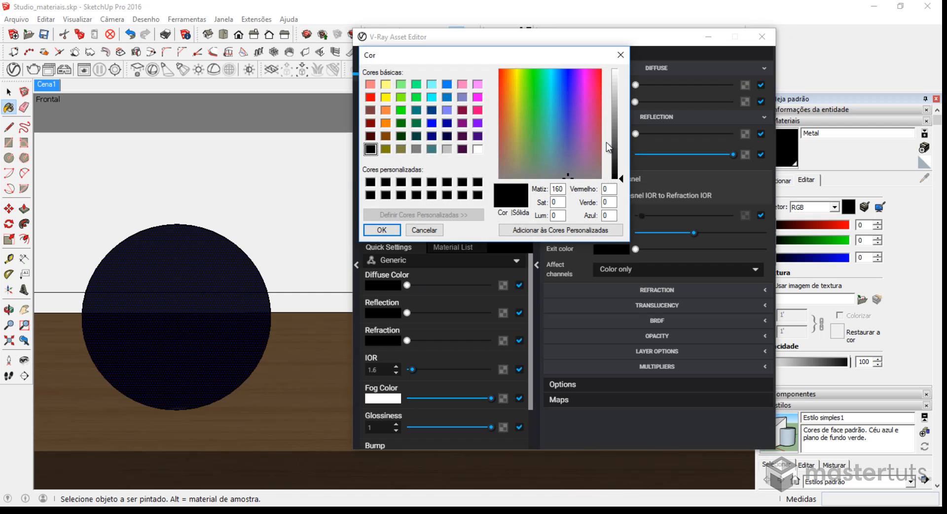
pyautogui.doubleClick(558, 215)
pyautogui.write('230')
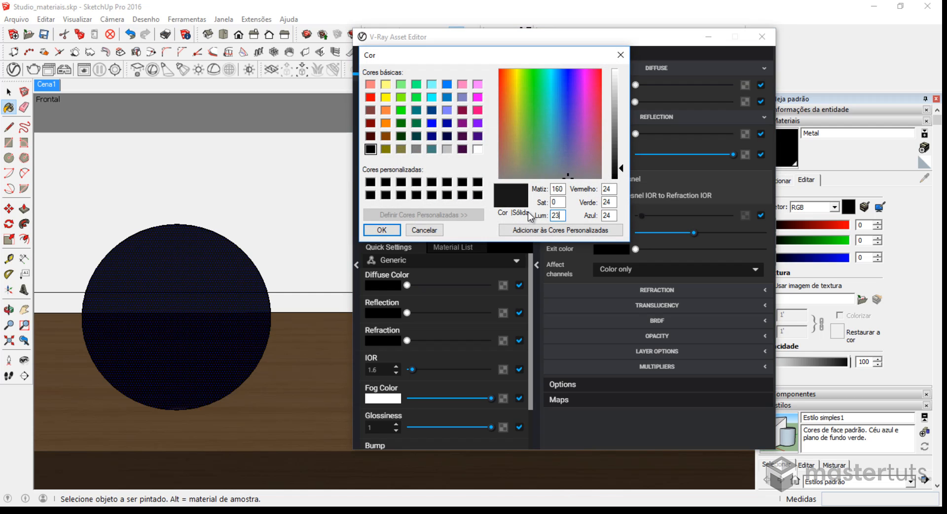
pyautogui.click(382, 230)
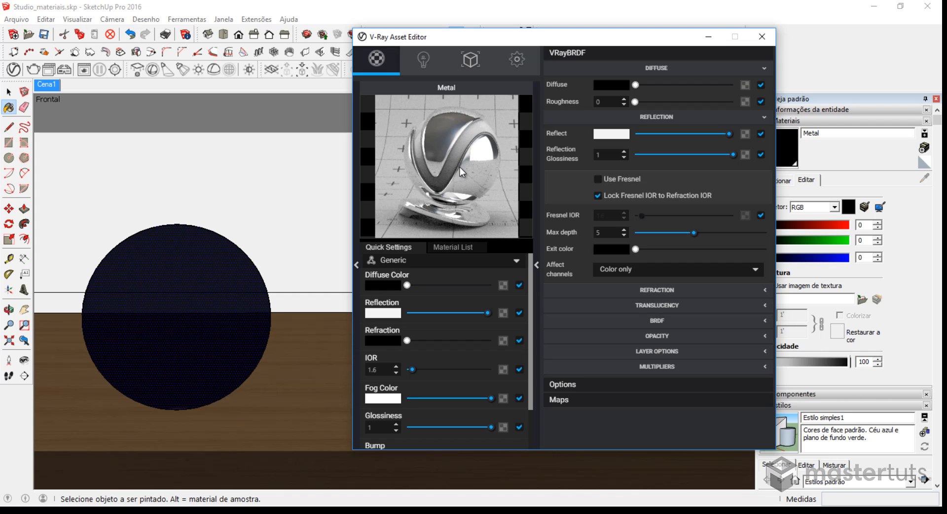
# Step: Frame a new render region around the middle sphere and render it with the Metal material
pyautogui.click(708, 37)
pyautogui.click(84, 69)
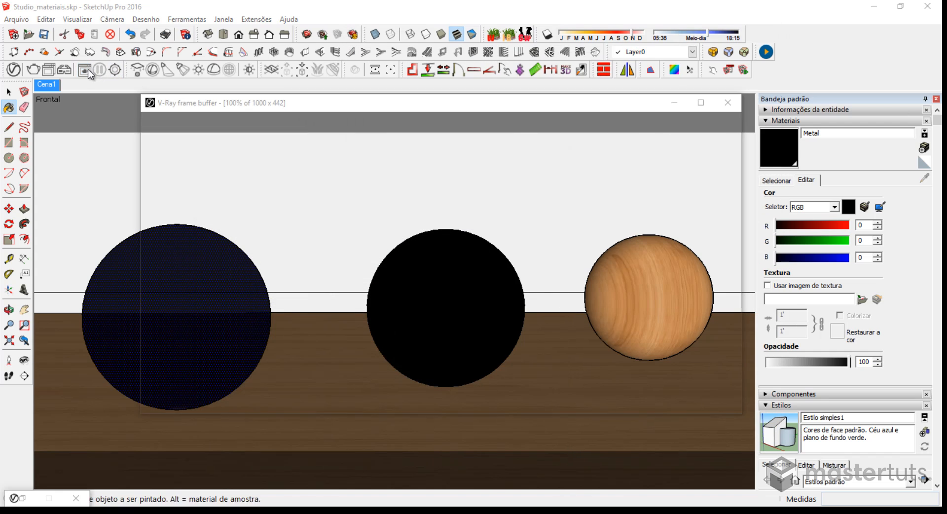
pyautogui.moveTo(405, 180); pyautogui.dragTo(566, 363)
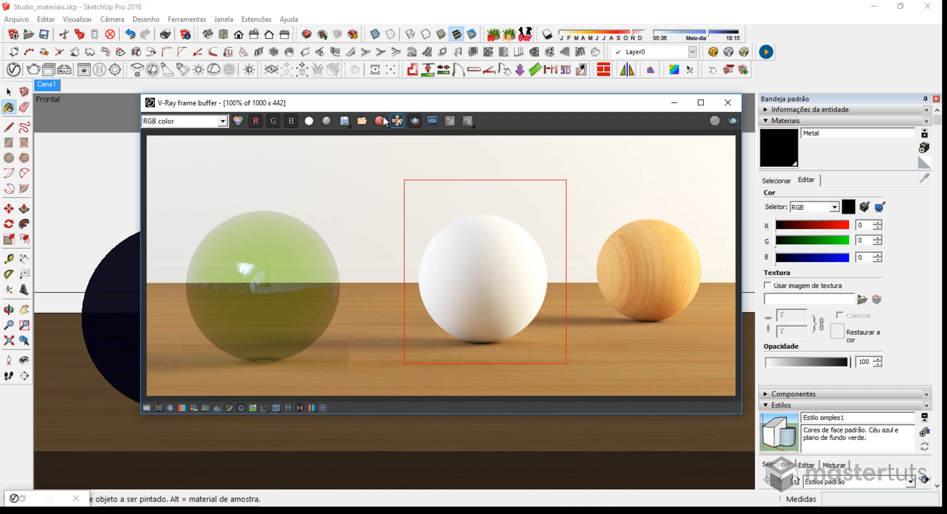
pyautogui.click(729, 121)
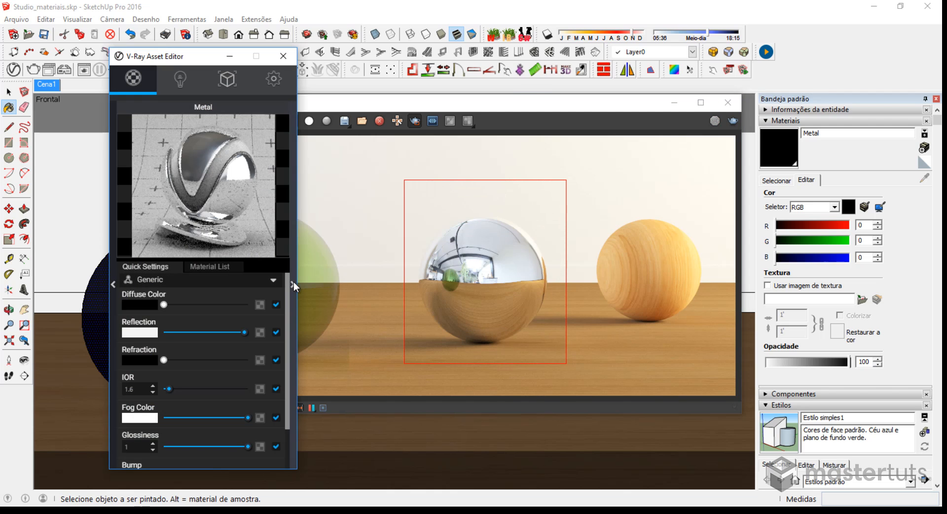
# Step: Lower the Metal material's glossiness to 0.6 and render the middle sphere's region again
pyautogui.click(294, 283)
pyautogui.click(464, 56)
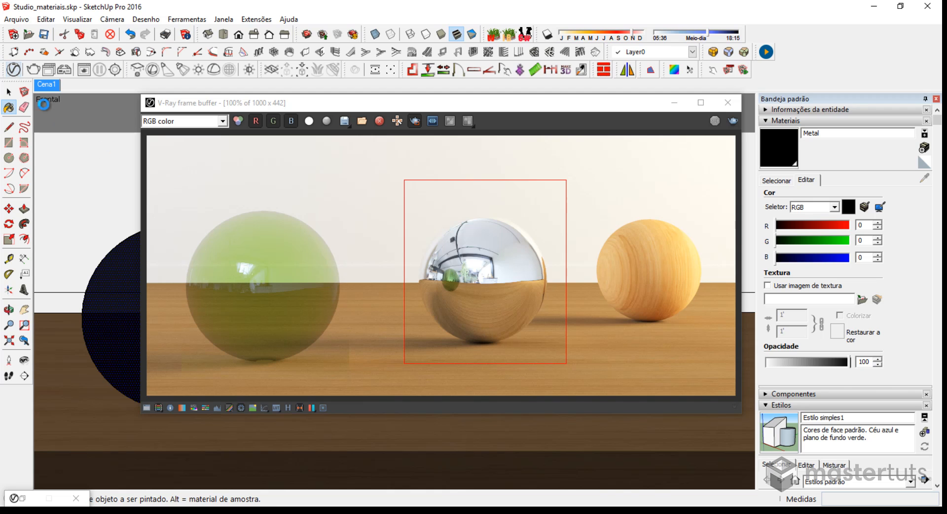
pyautogui.click(12, 70)
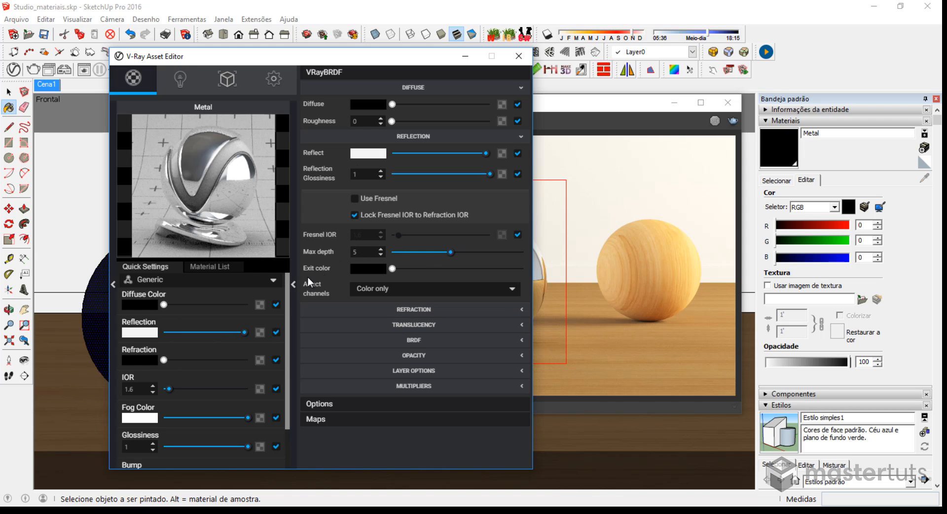
pyautogui.click(294, 284)
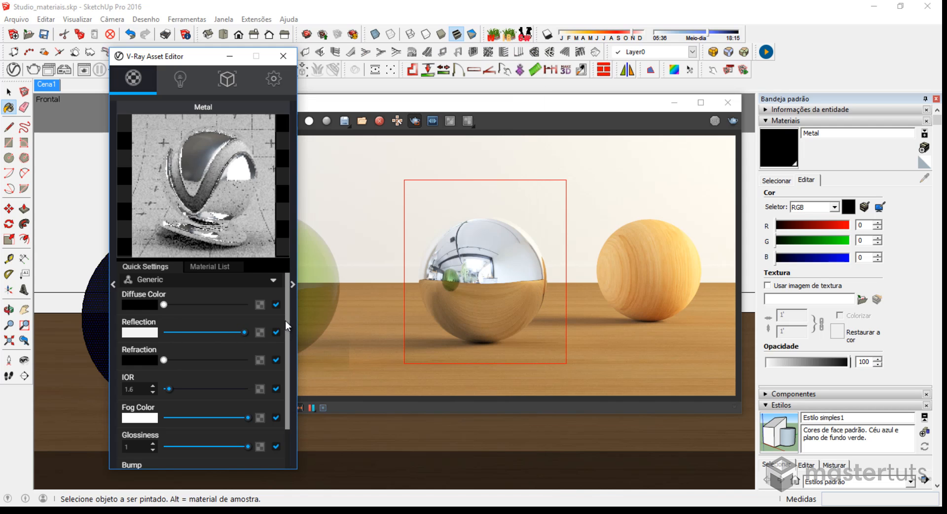
pyautogui.moveTo(286, 298); pyautogui.dragTo(287, 374)
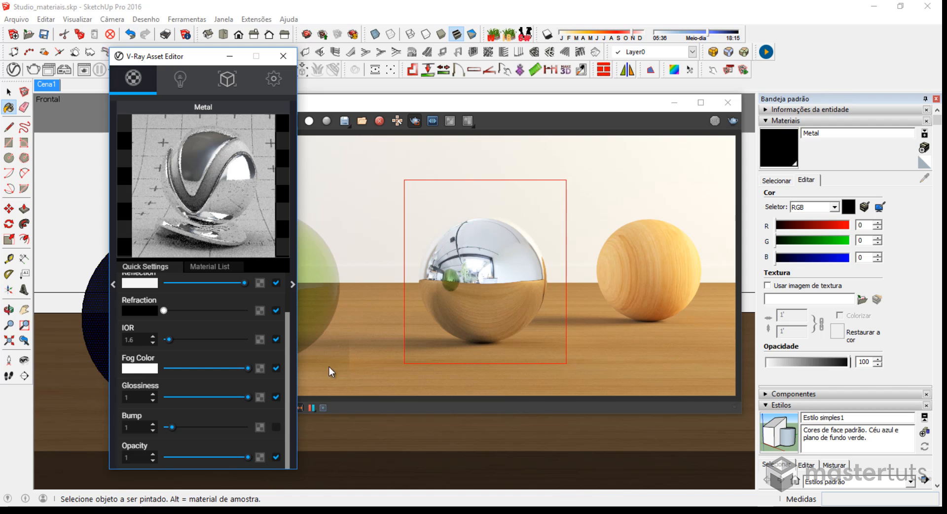
pyautogui.moveTo(248, 398); pyautogui.dragTo(214, 403)
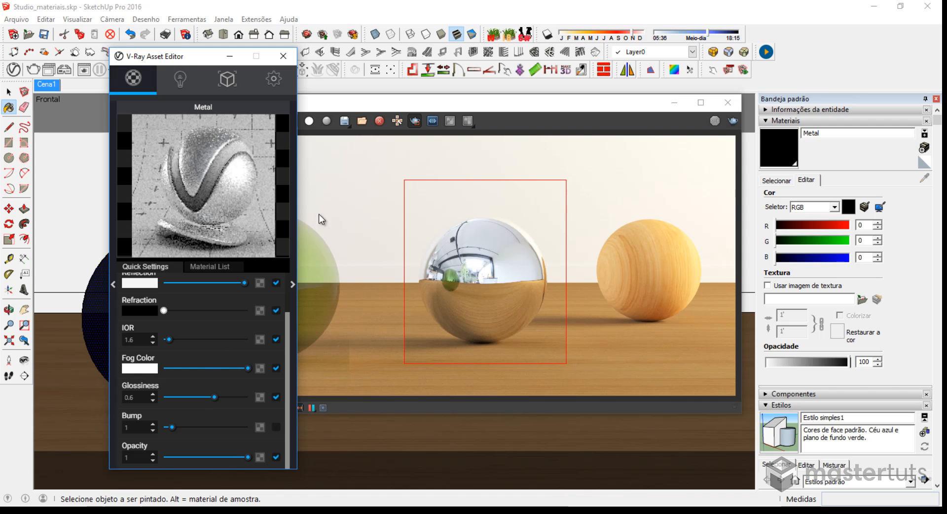
pyautogui.click(732, 121)
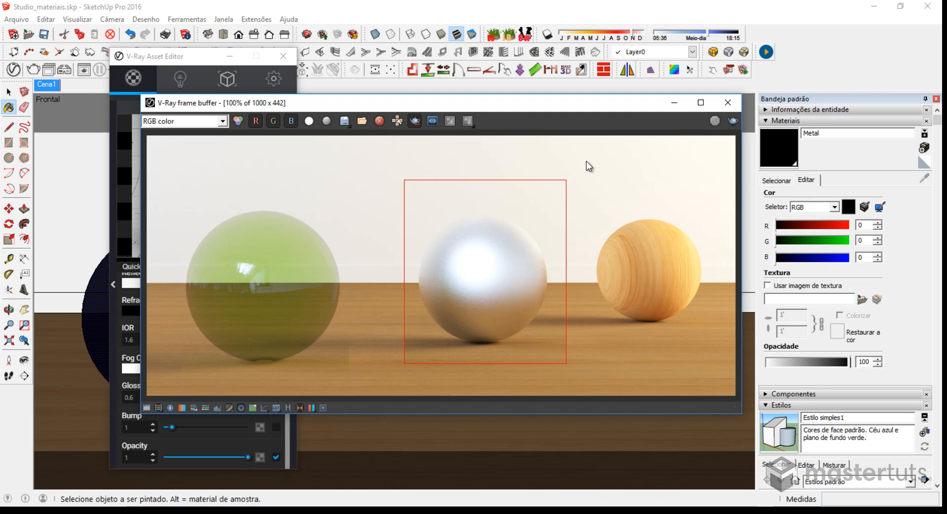
# Step: Frame the render region around the wooden sphere and choose the Madeira_Polida material from the model's materials
pyautogui.moveTo(593, 175); pyautogui.dragTo(722, 371)
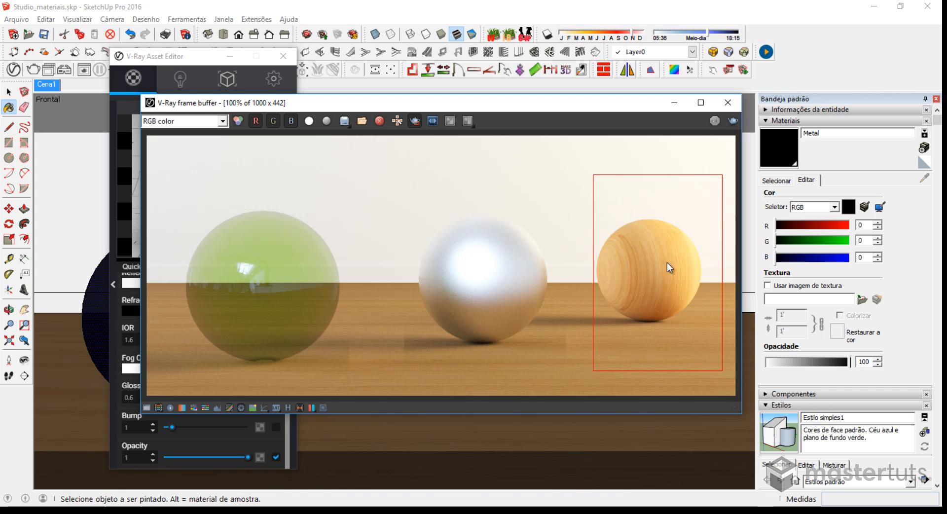
pyautogui.click(673, 104)
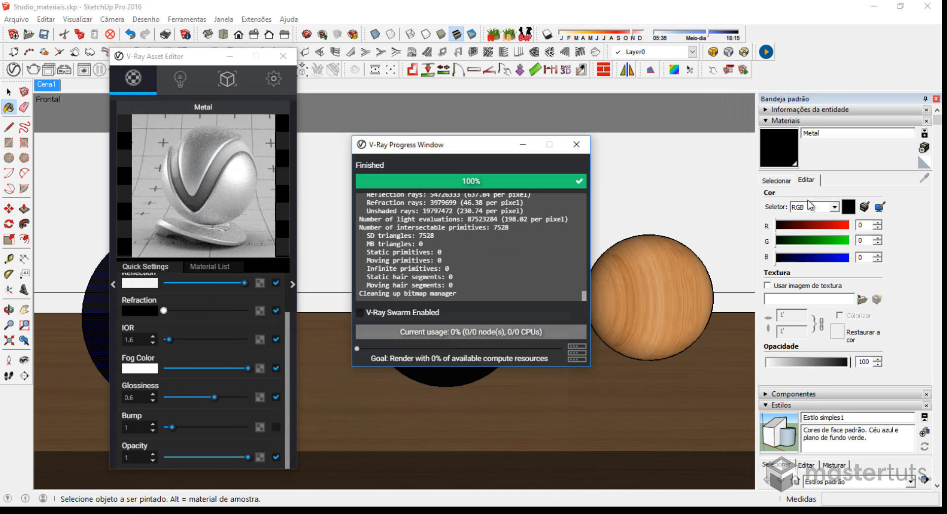
pyautogui.click(776, 180)
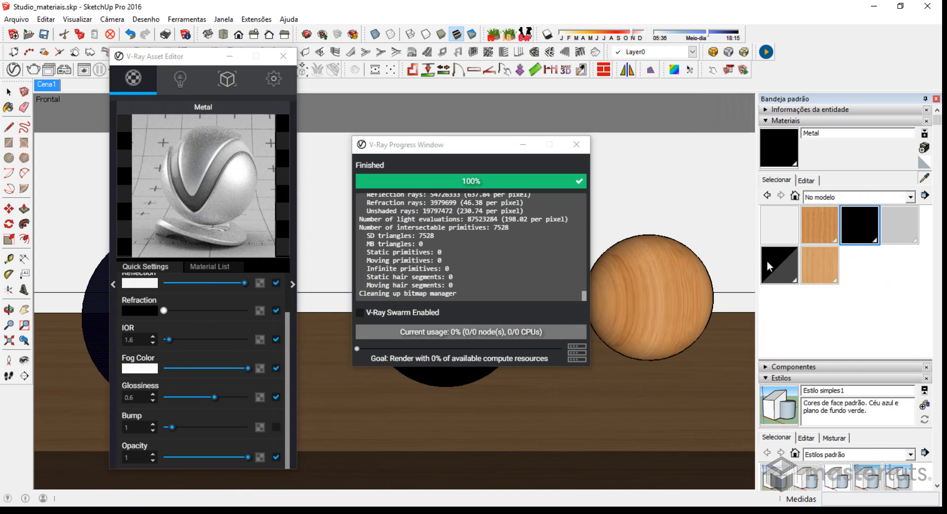
pyautogui.click(819, 225)
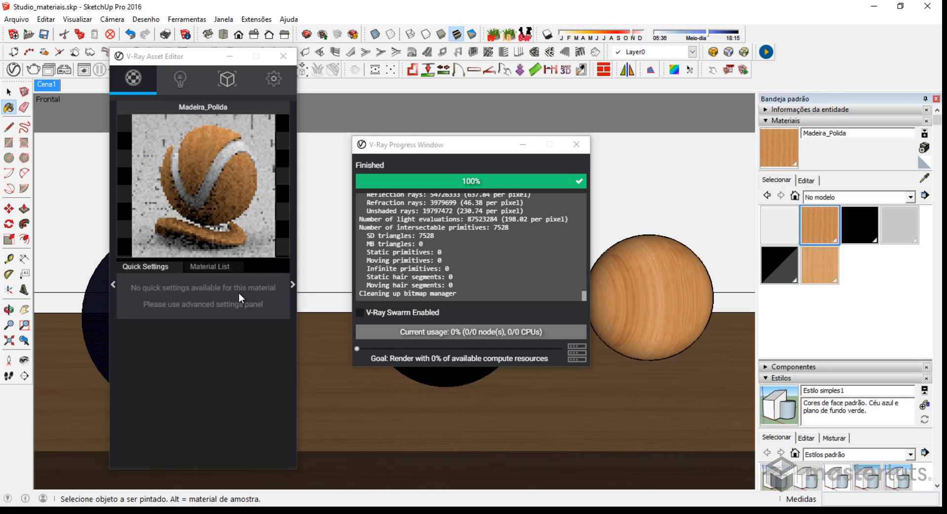
# Step: Select the wooden sphere and add a V-Ray BRDF layer to its Madeira_Polida material
pyautogui.press('space')
pyautogui.click(629, 270)
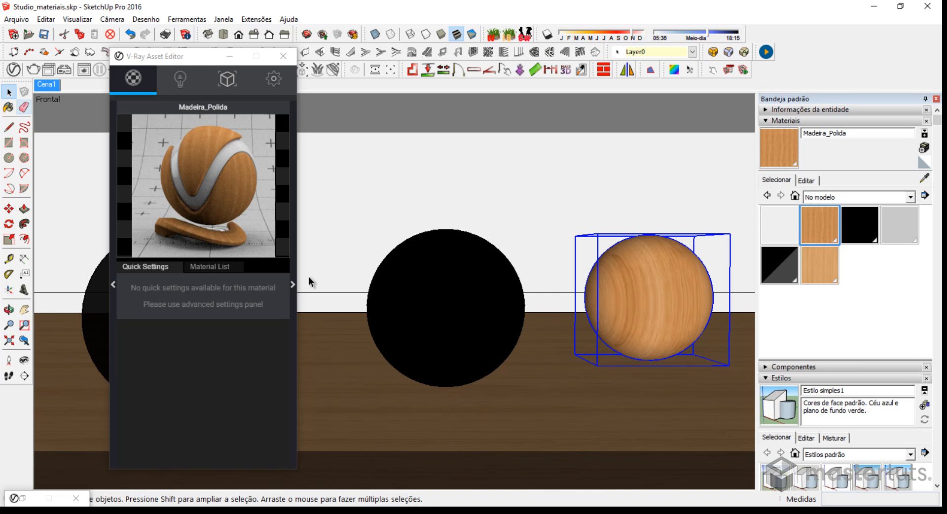
pyautogui.click(215, 265)
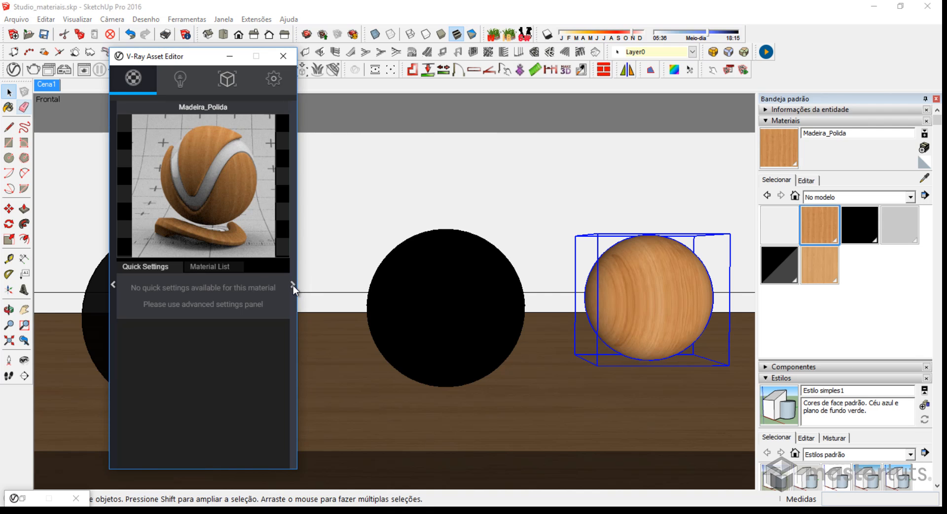
pyautogui.click(293, 285)
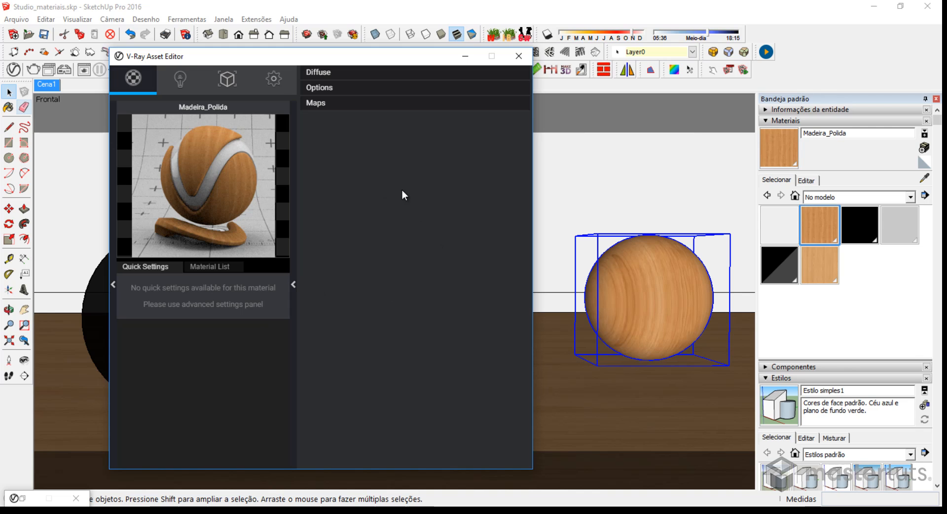
pyautogui.rightClick(354, 74)
pyautogui.click(389, 85)
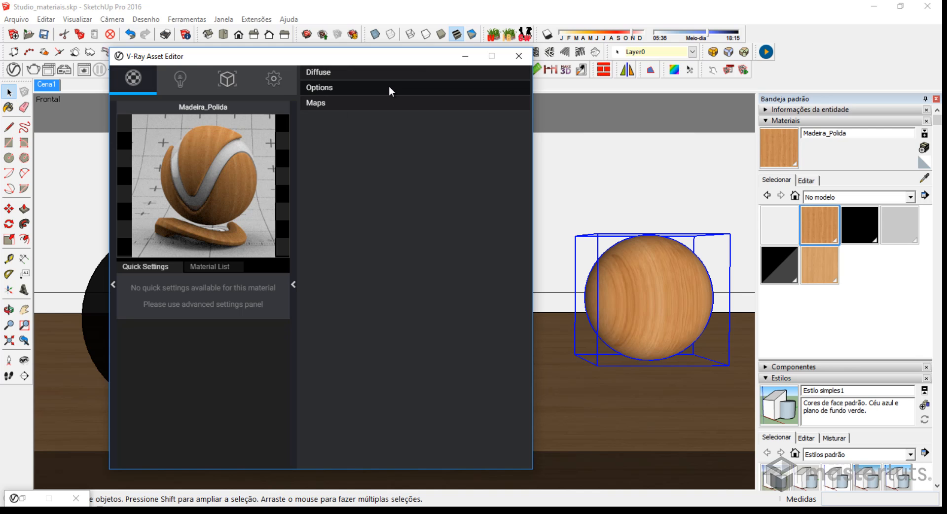
pyautogui.rightClick(389, 87)
pyautogui.moveTo(410, 99)
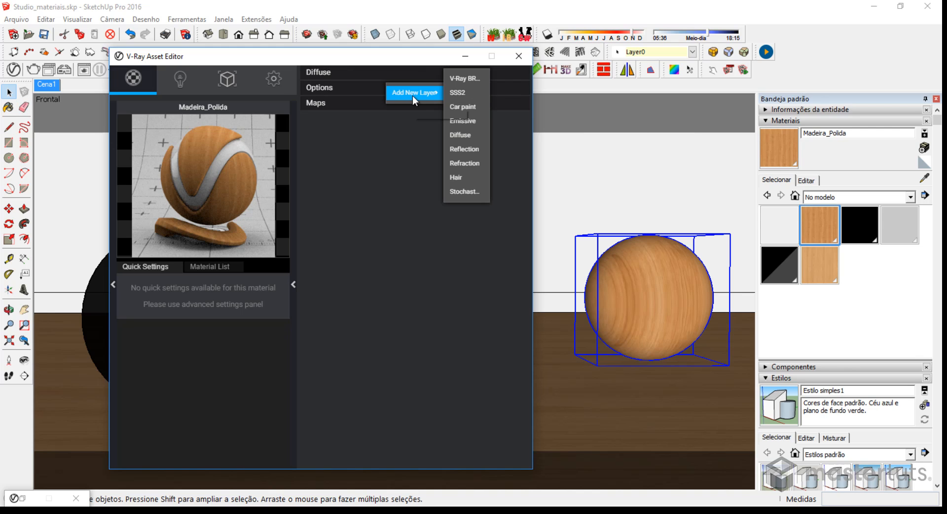
pyautogui.click(465, 80)
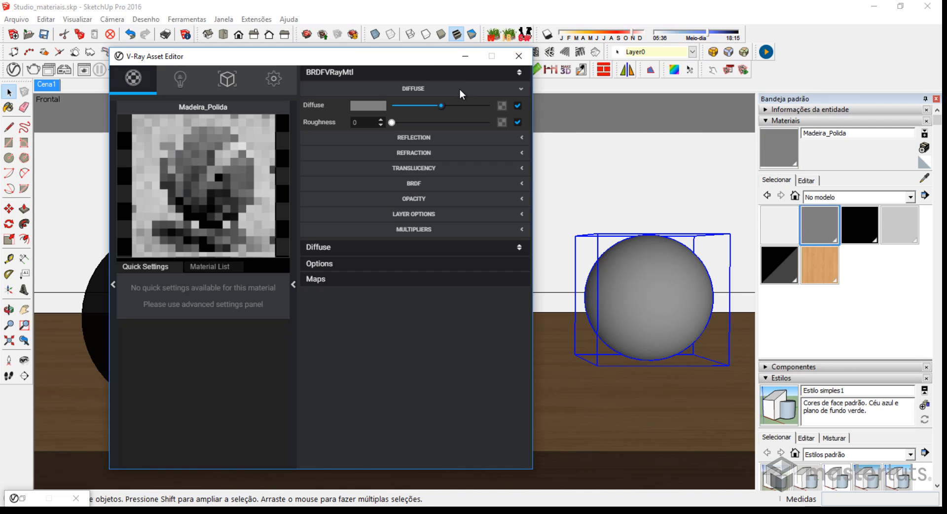
# Step: Transfer the Diffuse layer's texture to the BRDFVRayMtl diffuse slot of Madeira_Polida and delete the Diffuse layer
pyautogui.click(336, 247)
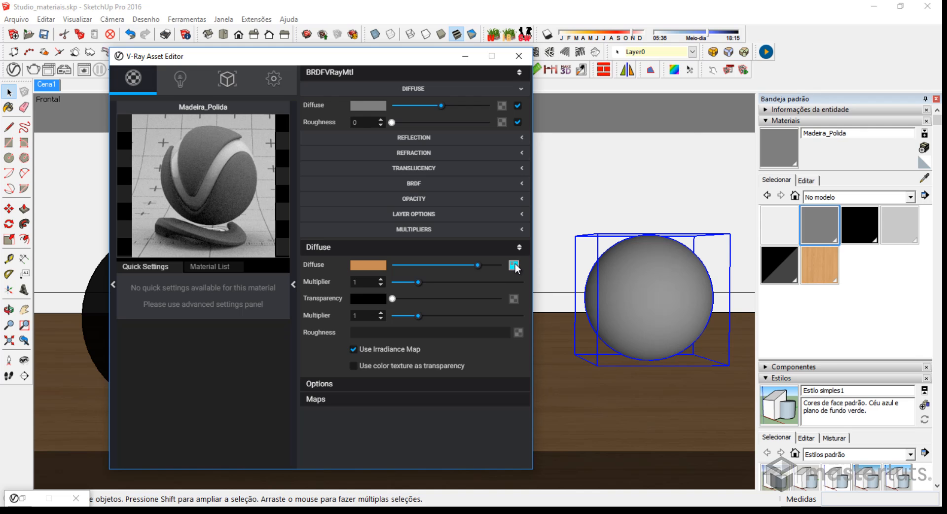
pyautogui.moveTo(514, 266); pyautogui.dragTo(501, 108)
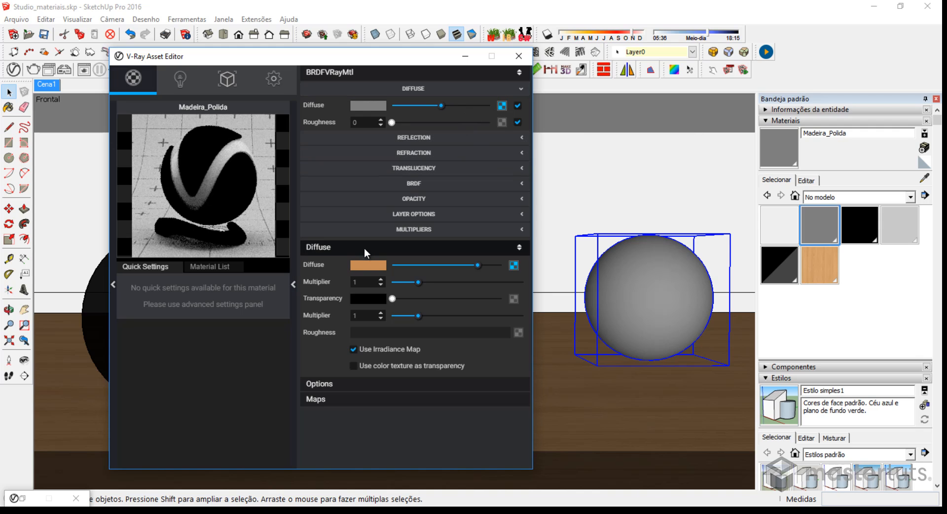
pyautogui.rightClick(411, 244)
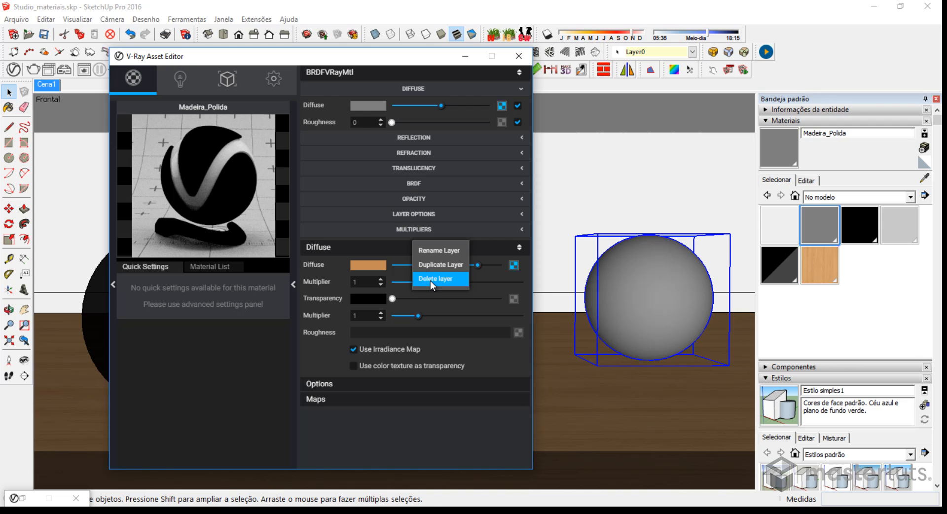
pyautogui.click(430, 280)
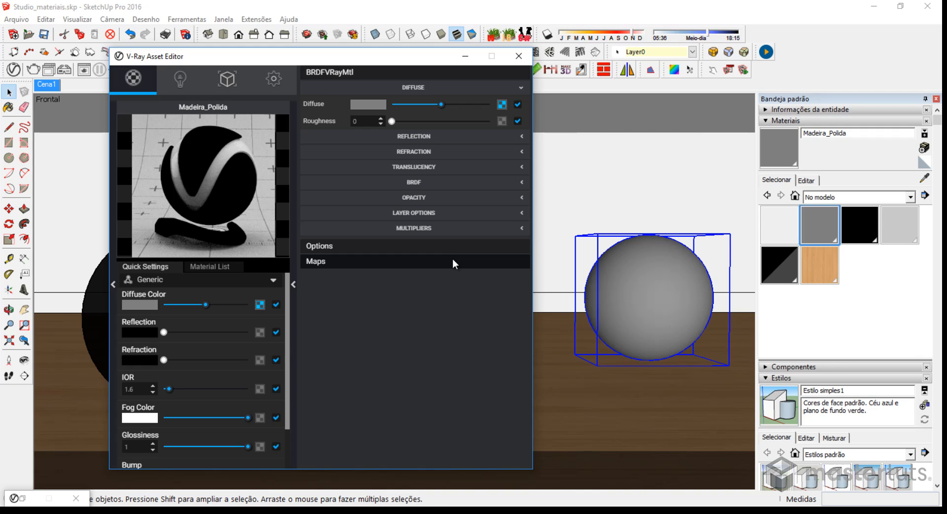
pyautogui.press('b')
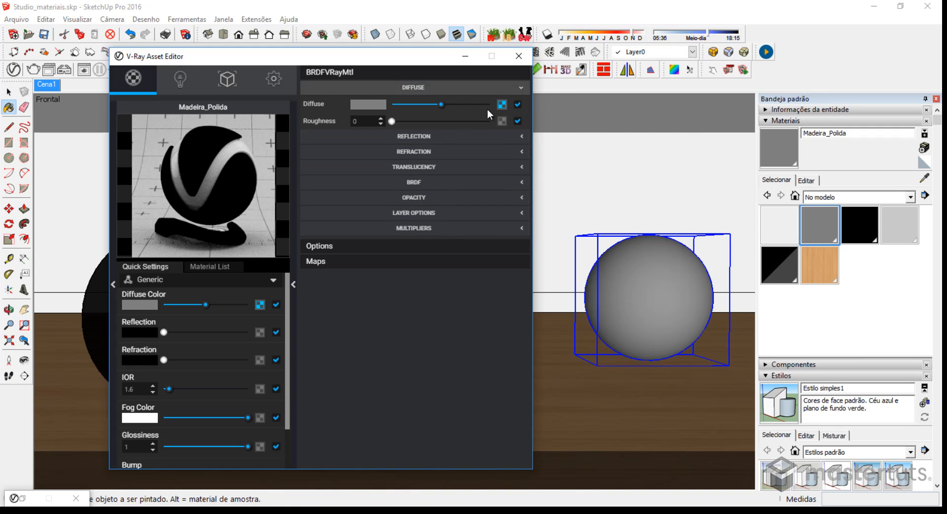
# Step: Switch to the MasterTex texture site in Chrome and open its Madeira category
pyautogui.click(316, 505)
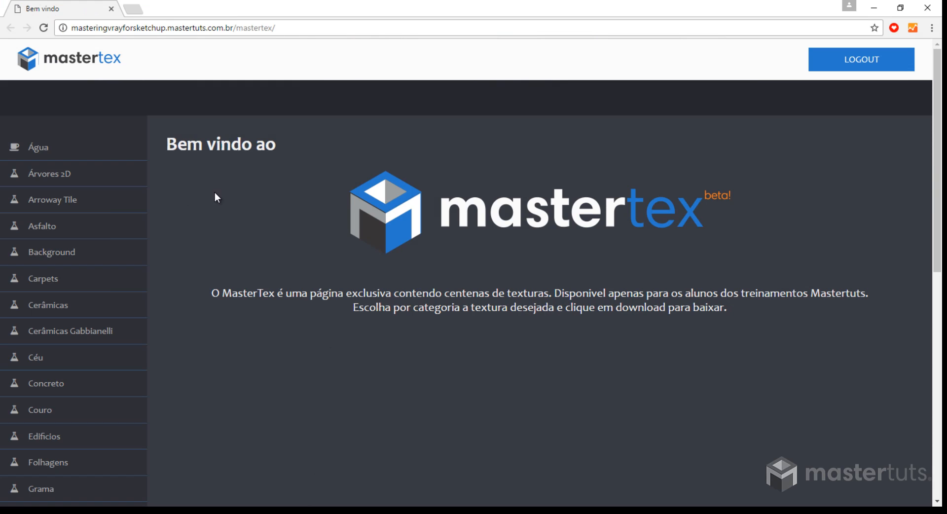
pyautogui.scroll(-1, 95, 186)
pyautogui.scroll(-6, 95, 186)
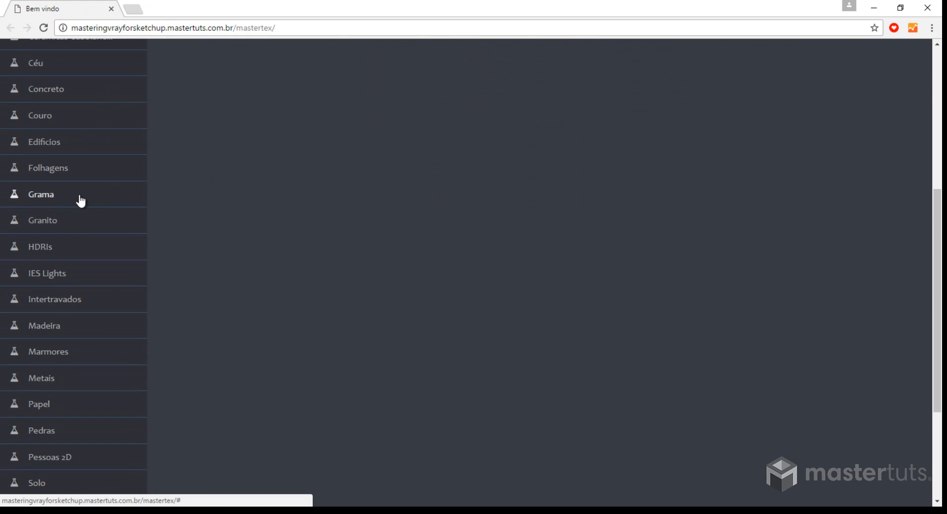
pyautogui.scroll(-3, 67, 239)
pyautogui.scroll(5, 68, 238)
pyautogui.scroll(-4, 66, 224)
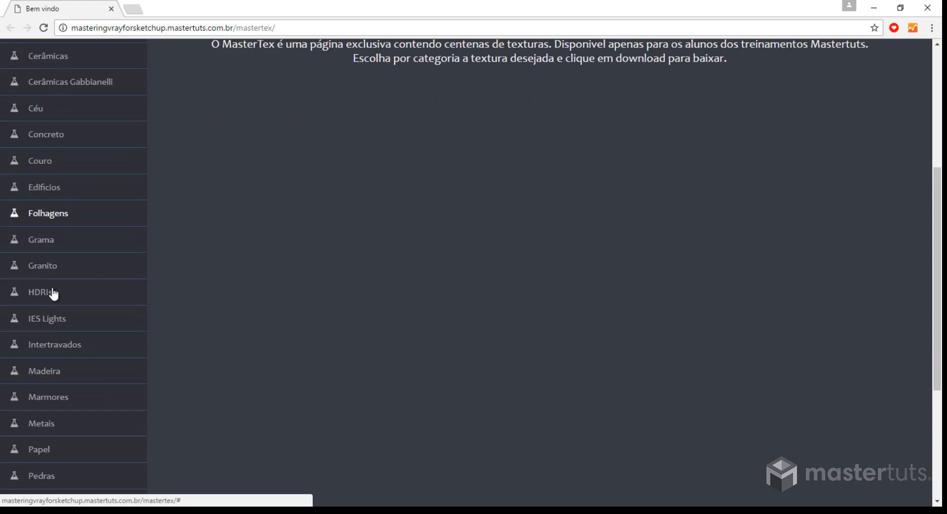
pyautogui.click(39, 267)
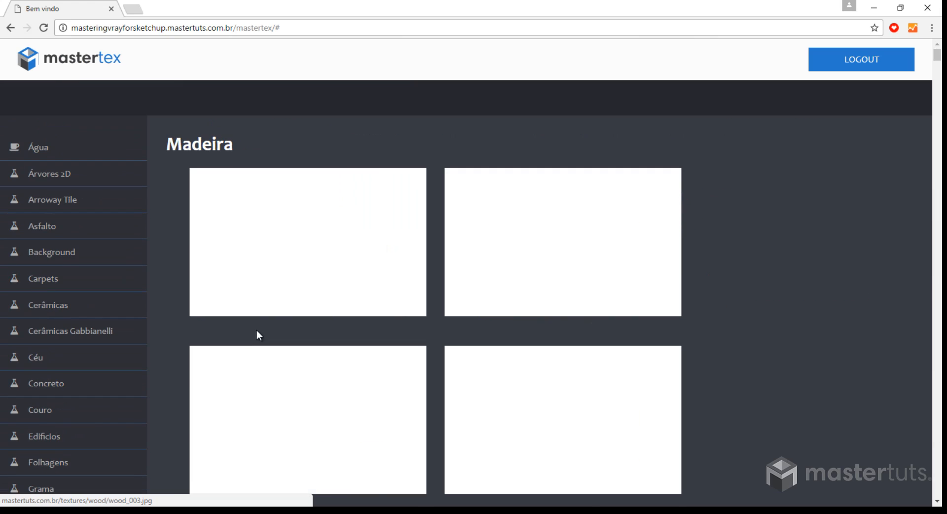
# Step: Find the orange-brown, vertically grained wood texture wood_011.JPG and download it
pyautogui.scroll(-2, 362, 315)
pyautogui.scroll(-12, 363, 317)
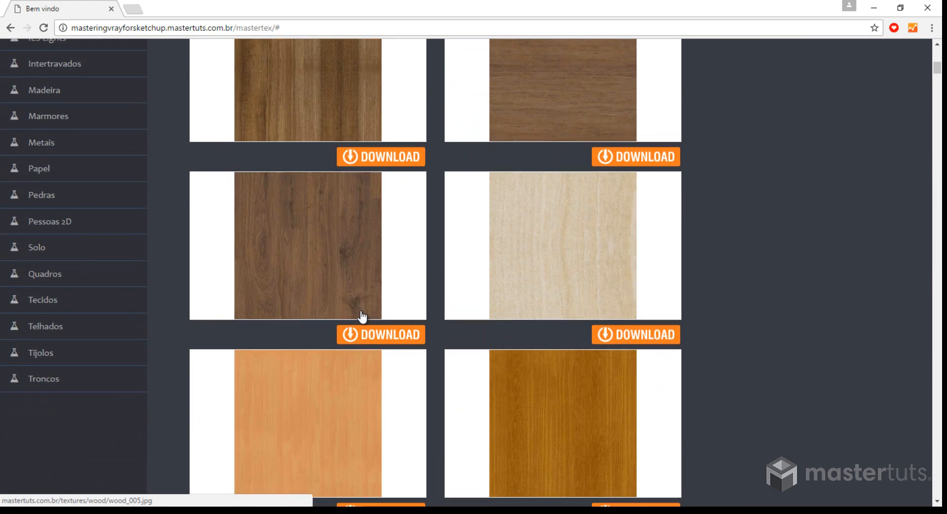
pyautogui.scroll(-1, 363, 317)
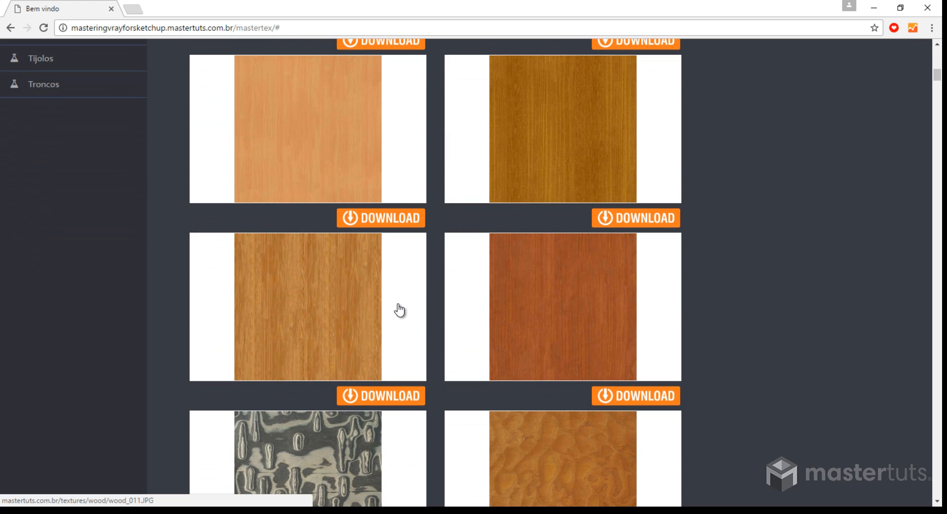
pyautogui.scroll(-3, 397, 313)
pyautogui.scroll(1, 382, 237)
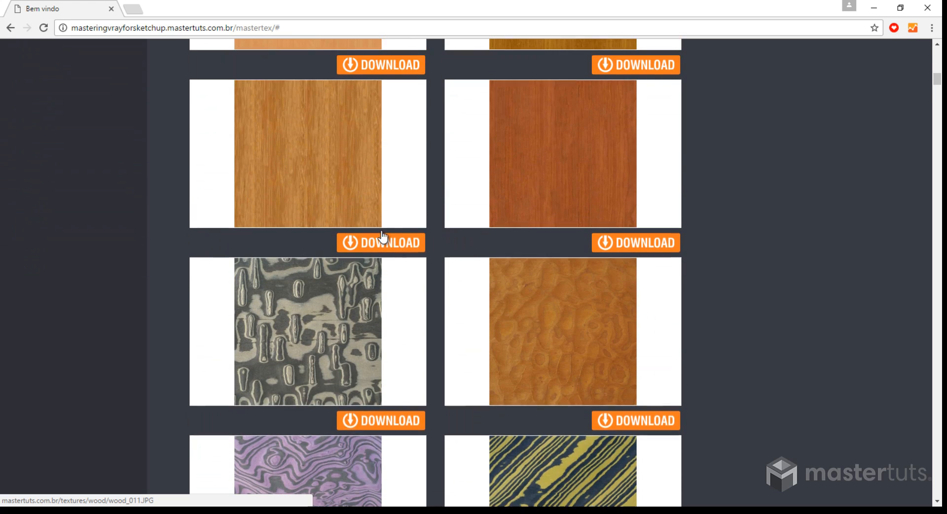
pyautogui.click(370, 275)
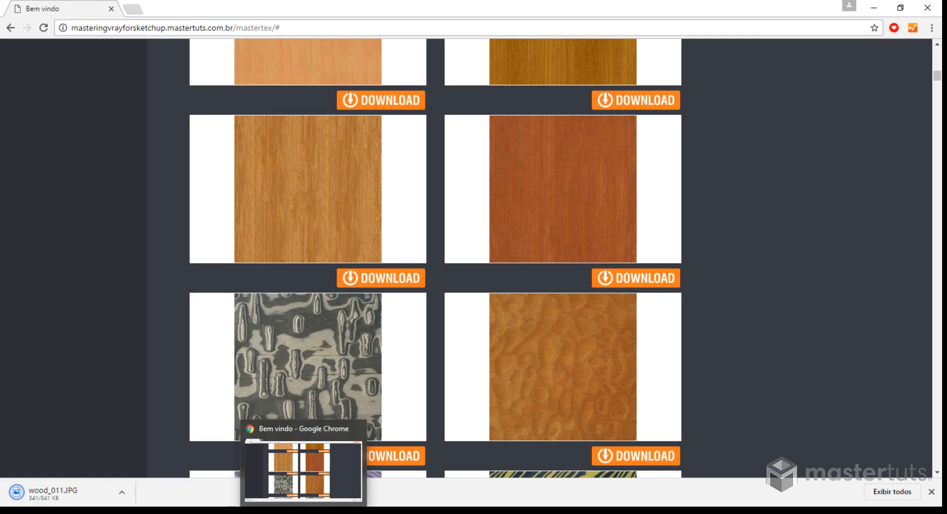
# Step: Return to SketchUp and load wood_011.JPG from the Downloads folder as the diffuse bitmap of Madeira_Polida
pyautogui.moveTo(419, 510)
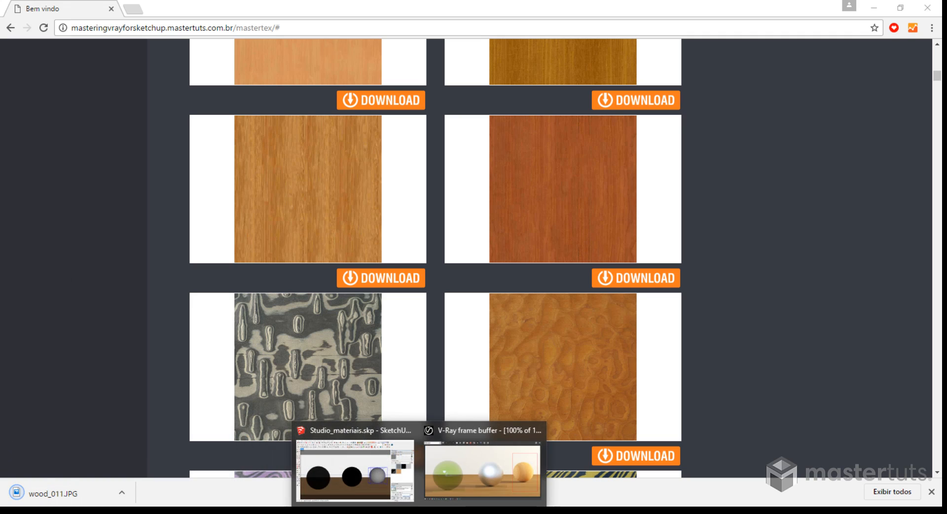
pyautogui.click(481, 466)
pyautogui.click(445, 84)
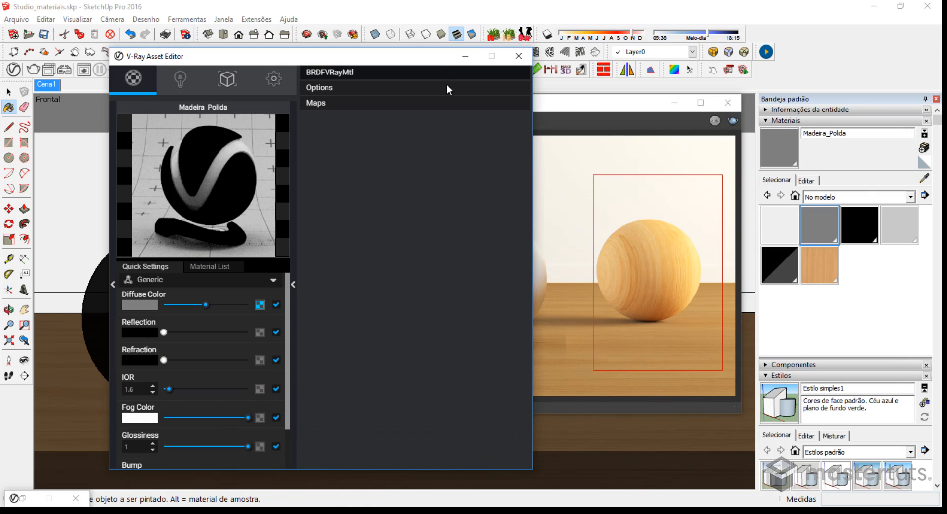
pyautogui.click(419, 86)
pyautogui.click(395, 72)
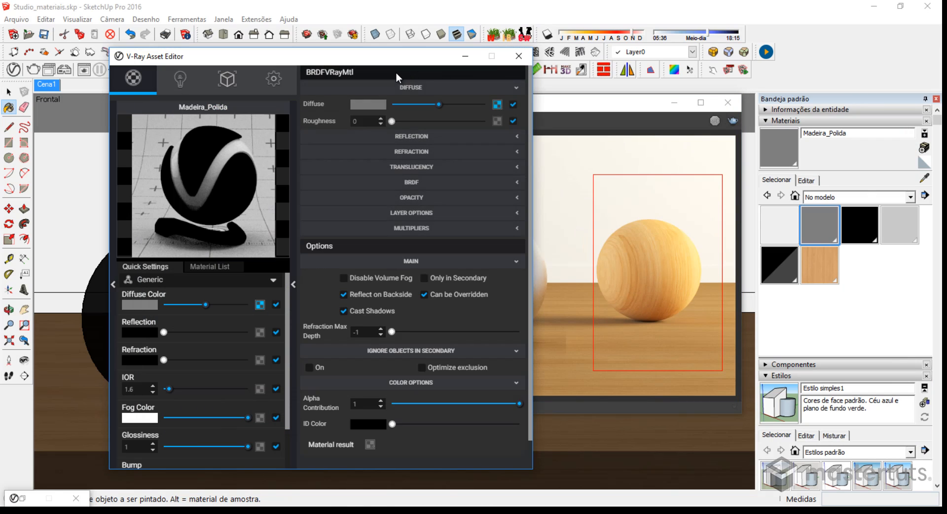
pyautogui.click(497, 104)
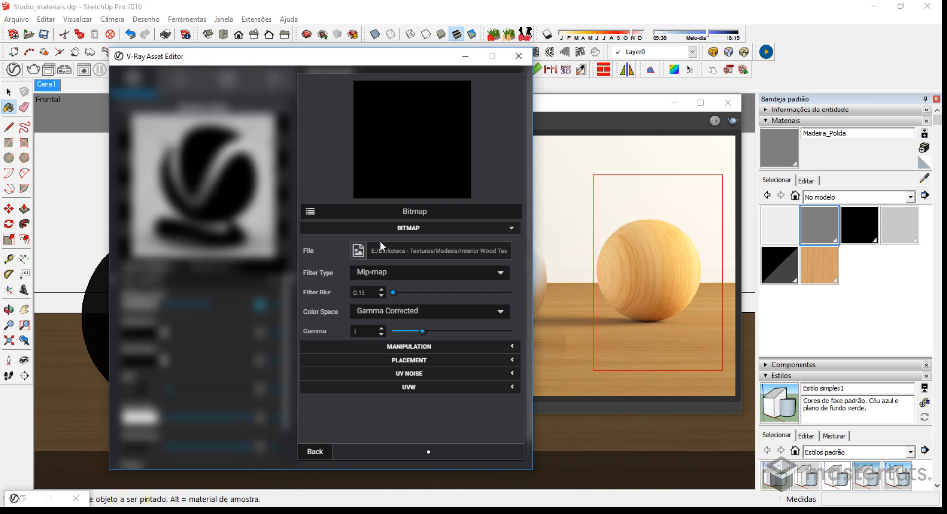
pyautogui.click(359, 251)
pyautogui.click(156, 129)
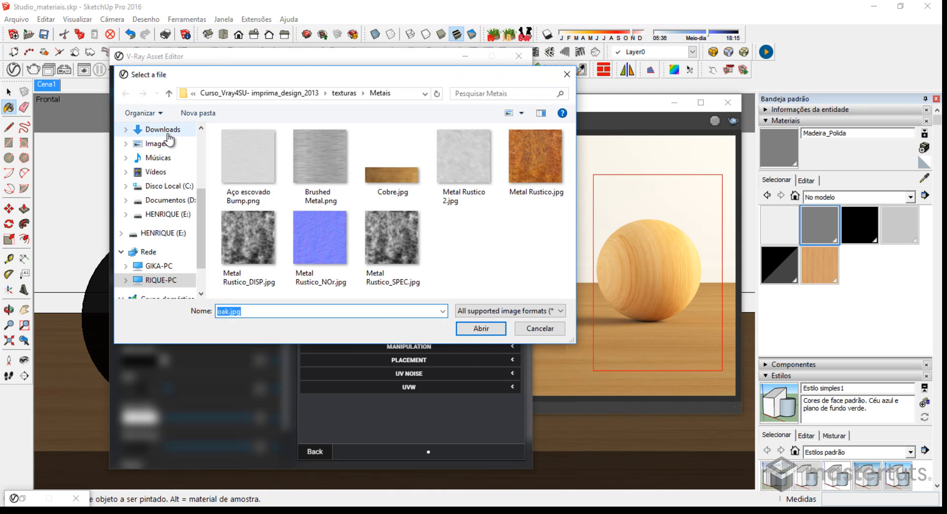
pyautogui.click(481, 328)
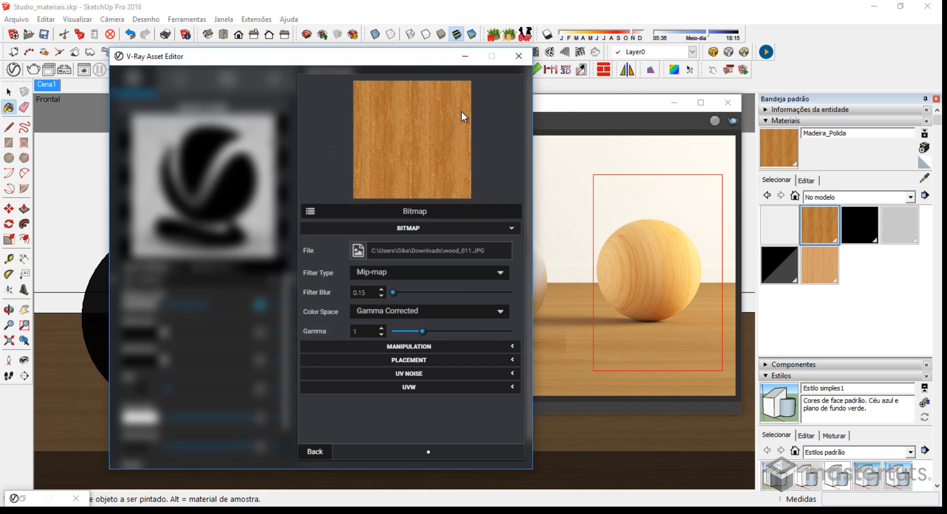
pyautogui.click(316, 452)
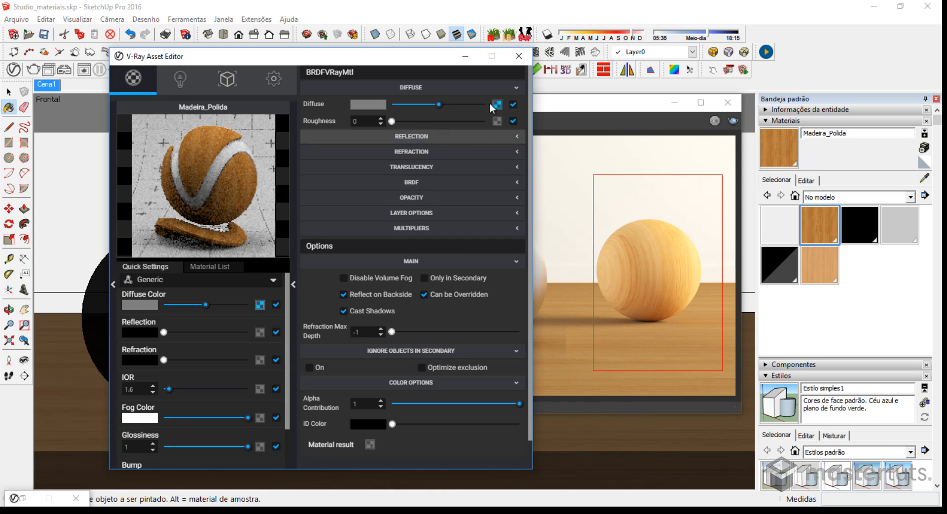
# Step: Give Madeira_Polida a grey reflection colour of RGB 174, 174, 174 and a reflection glossiness of 0.65
pyautogui.click(422, 137)
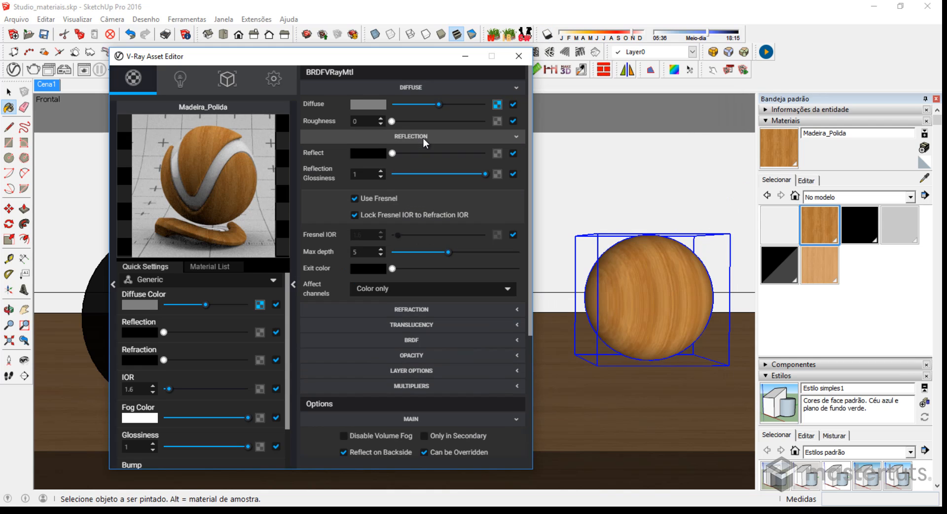
pyautogui.click(367, 153)
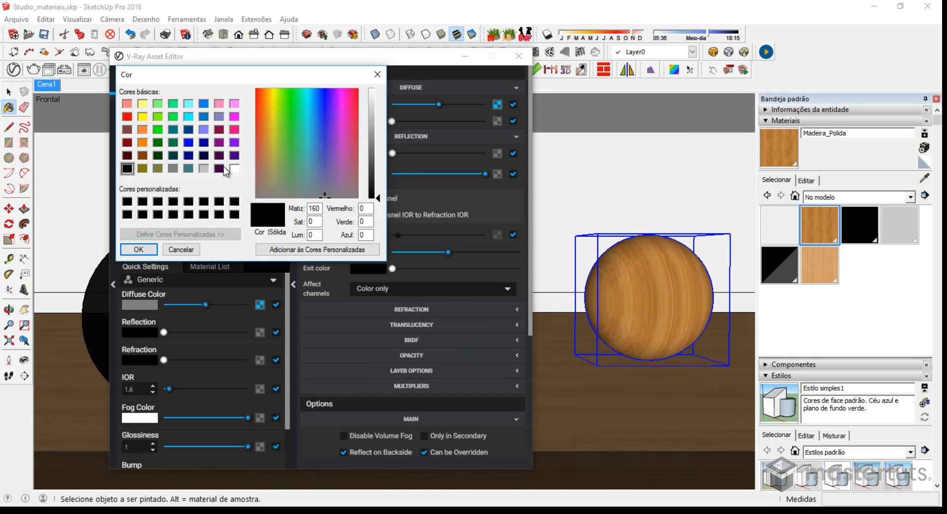
pyautogui.moveTo(376, 159); pyautogui.dragTo(378, 122)
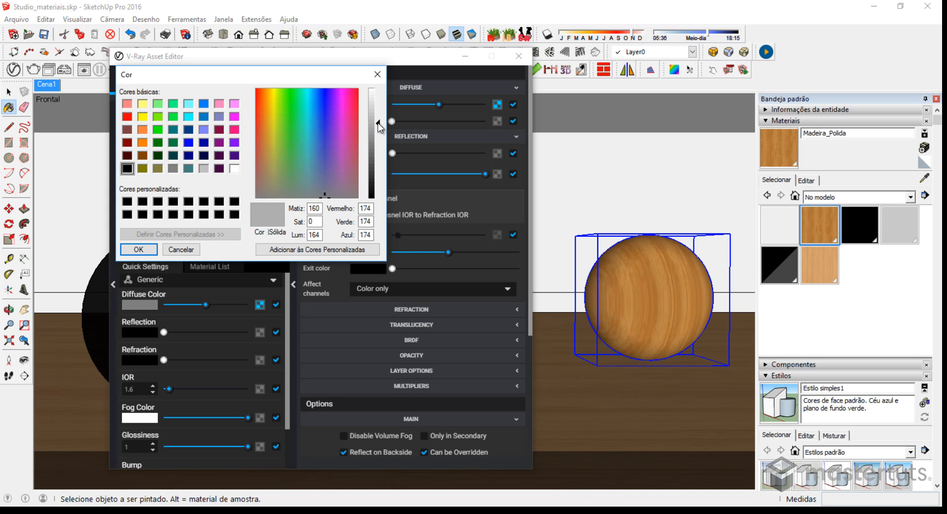
pyautogui.click(138, 250)
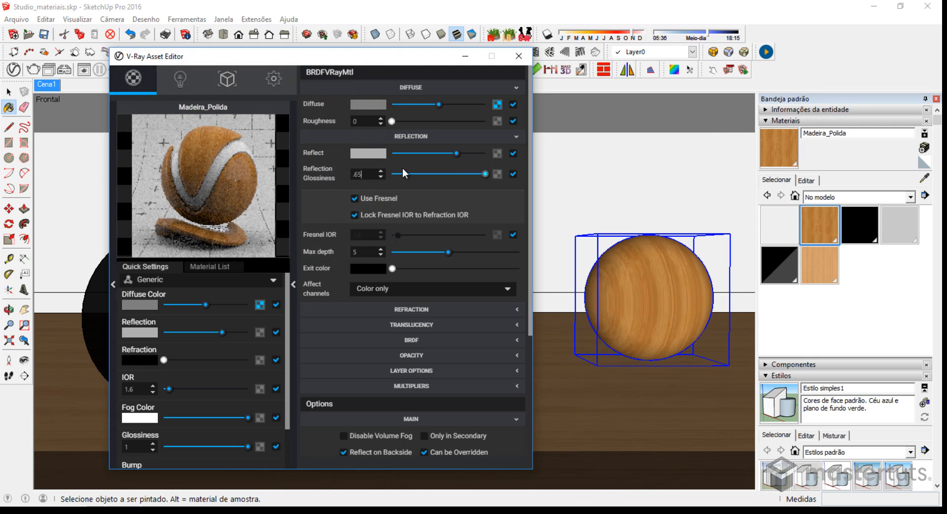
pyautogui.moveTo(485, 174); pyautogui.dragTo(452, 173)
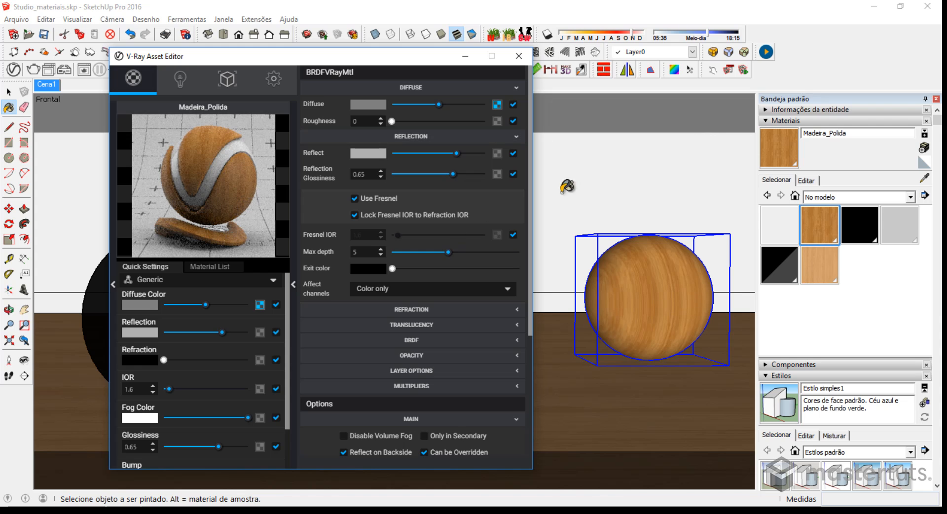
# Step: Render the wooden sphere's region with the updated material and turn region rendering off
pyautogui.click(518, 56)
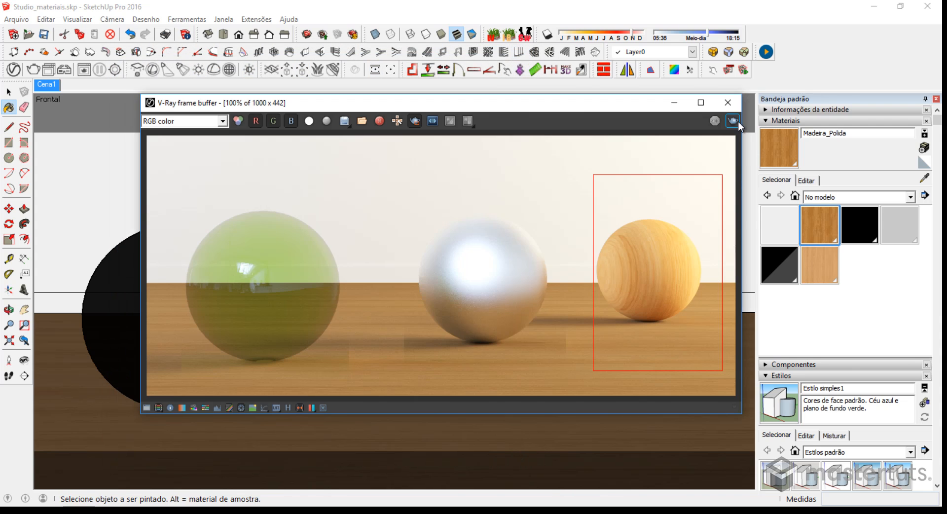
pyautogui.click(733, 120)
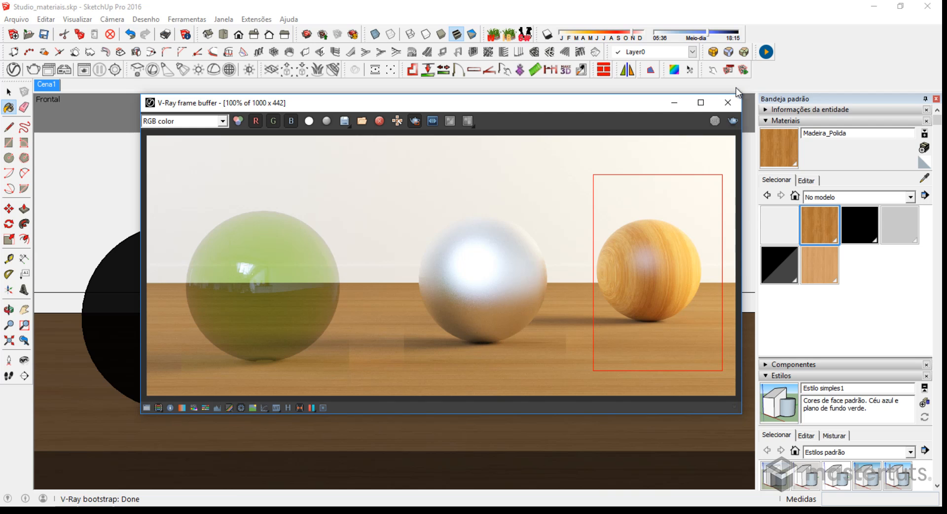
pyautogui.click(415, 121)
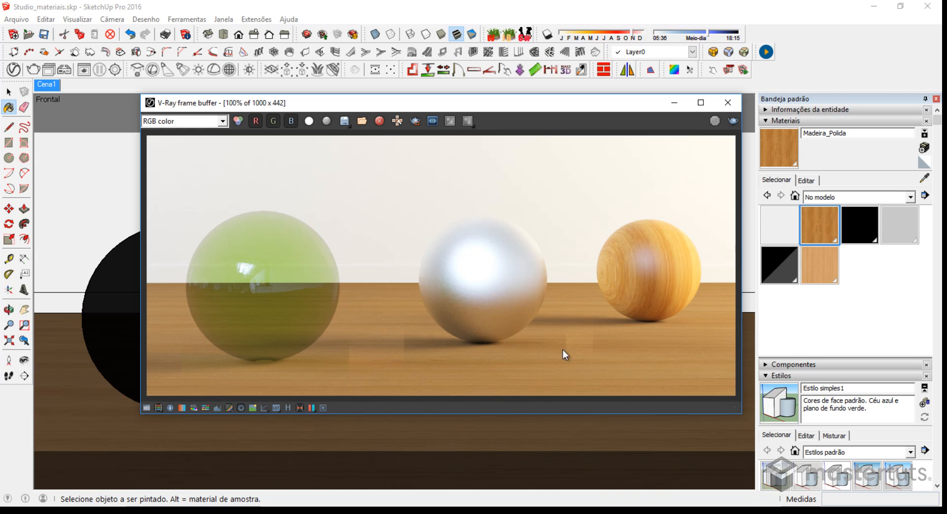
# Step: Sample the floor's wood material and set its V-Ray reflection colour to a grey with luminosity 182
pyautogui.press('alt')
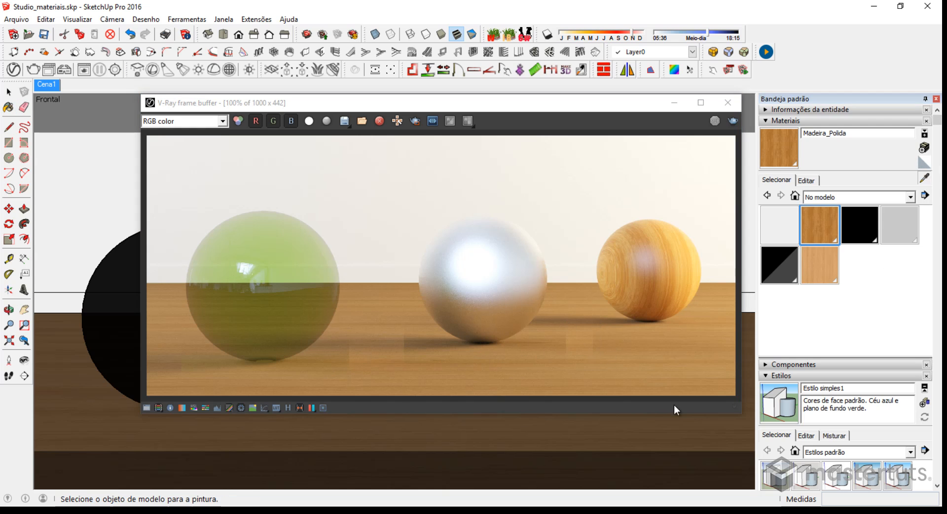
pyautogui.keyDown('alt'); pyautogui.click(625, 425); pyautogui.keyUp('alt')
pyautogui.click(13, 70)
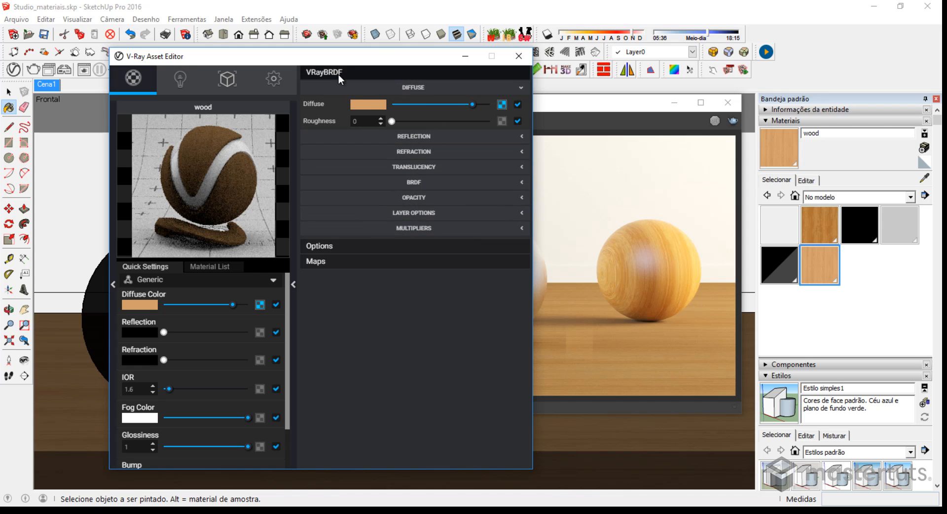
pyautogui.click(409, 137)
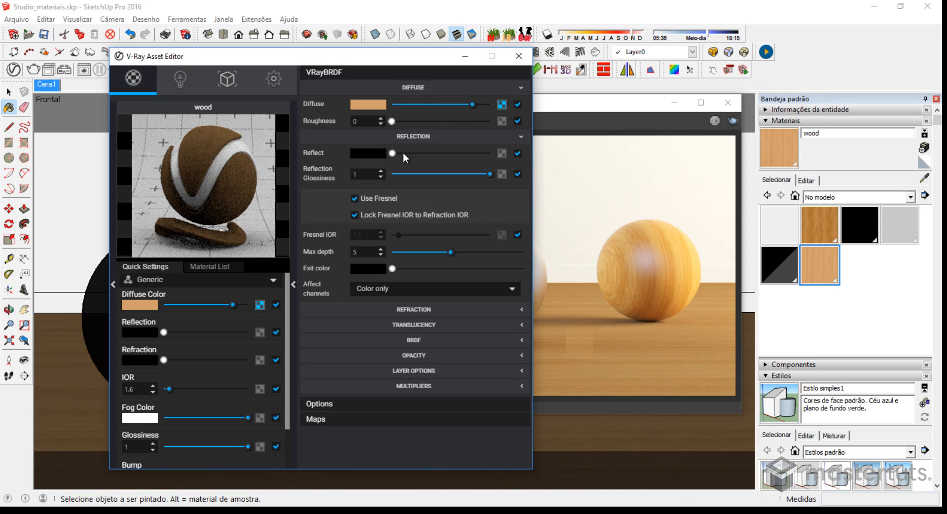
pyautogui.click(365, 152)
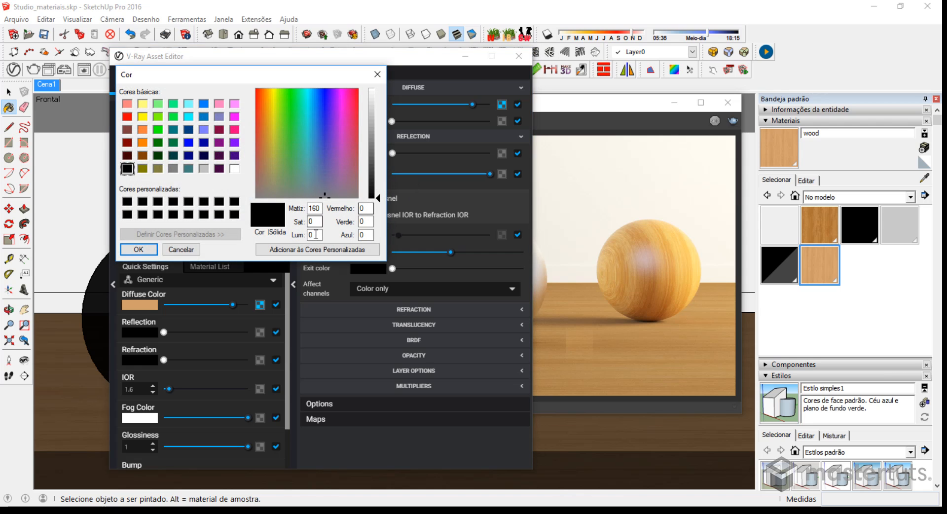
pyautogui.write('182')
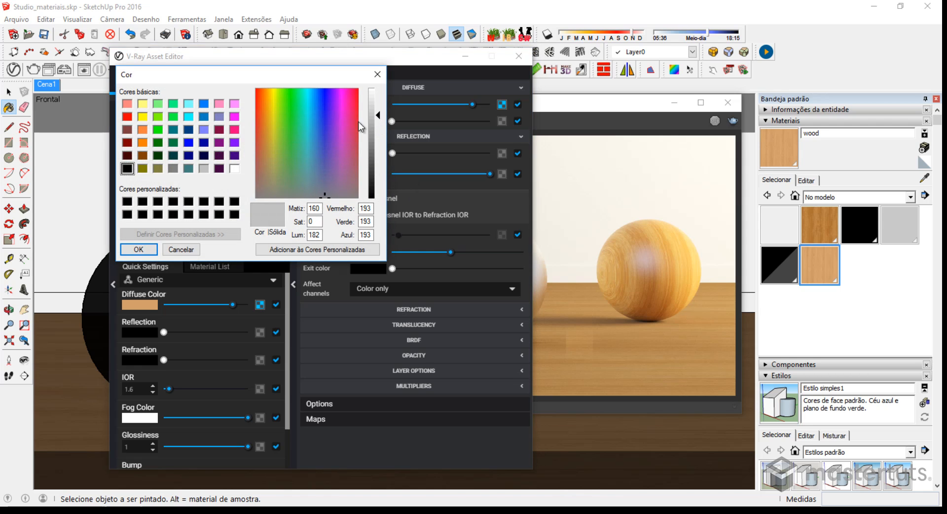
pyautogui.click(134, 249)
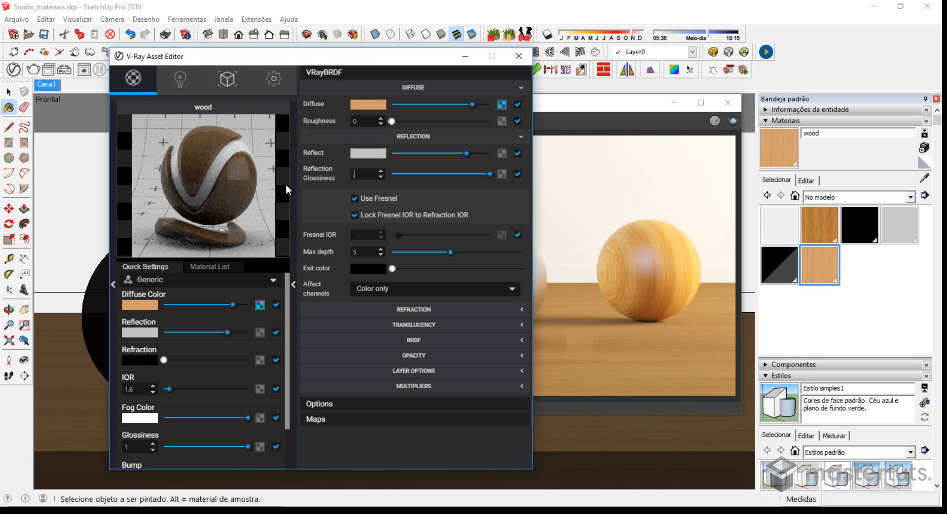
# Step: Set the wood material's reflection glossiness to 0.65 and start a render of the full scene
pyautogui.write('.65')
pyautogui.click(357, 134)
pyautogui.click(372, 137)
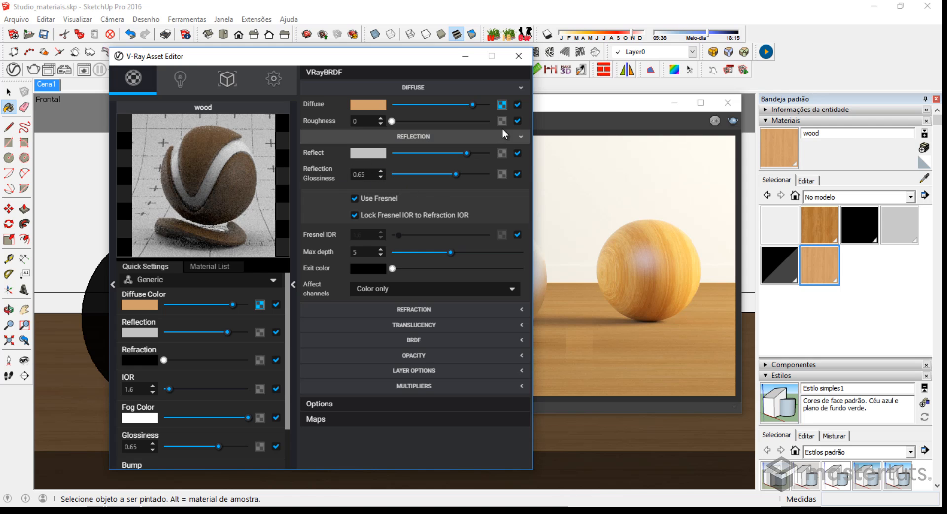
pyautogui.click(518, 56)
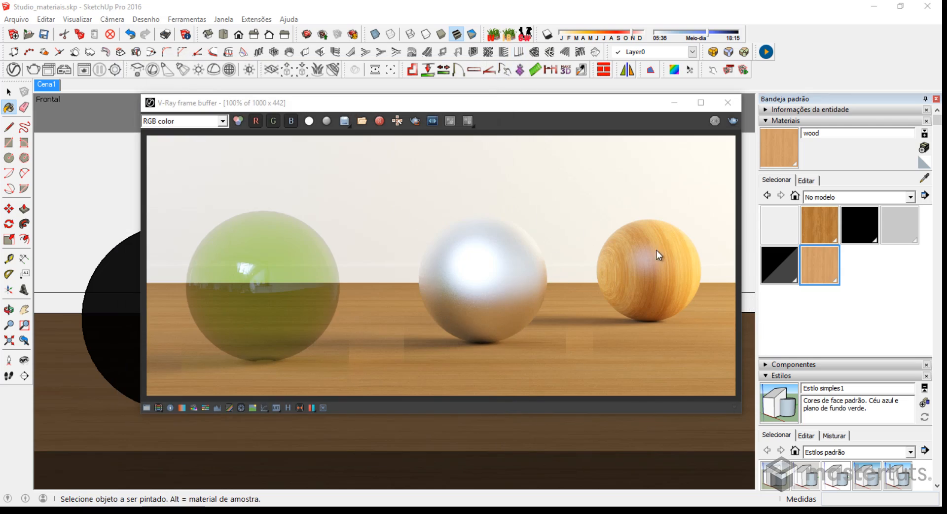
pyautogui.click(734, 122)
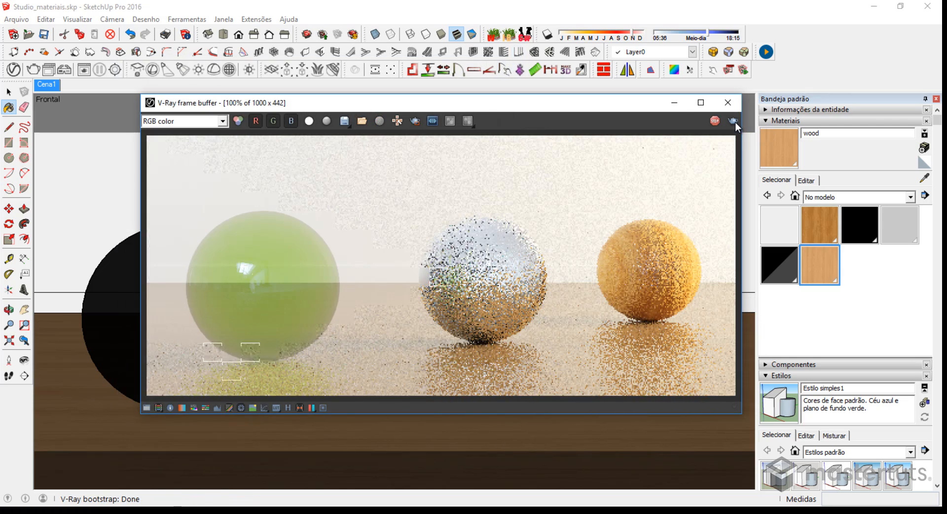